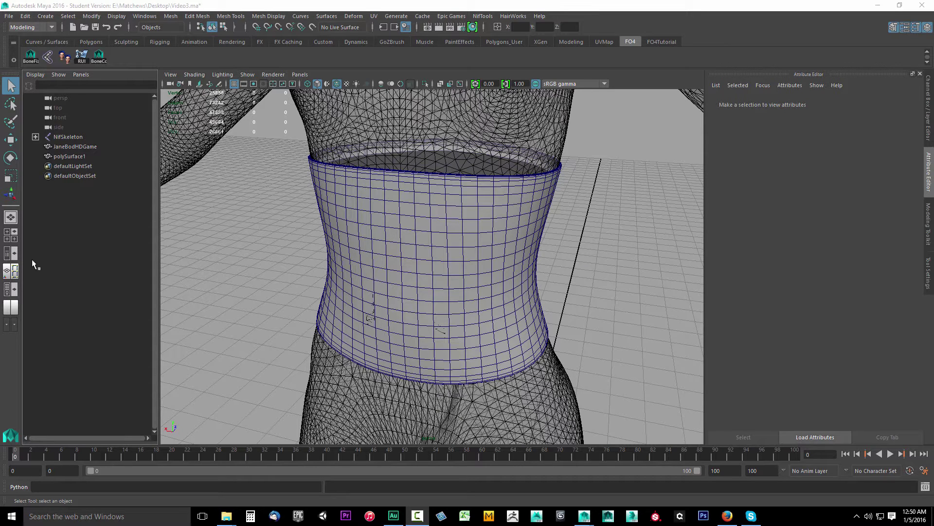
Switch the workspace layout to Persp/UV Editor, with the UV space centred for editing.
right_click(11, 274)
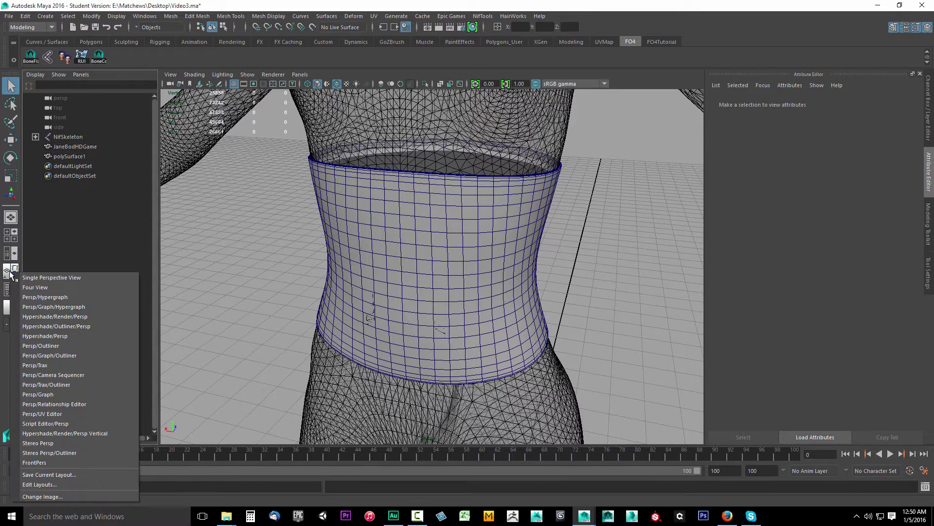
click(42, 414)
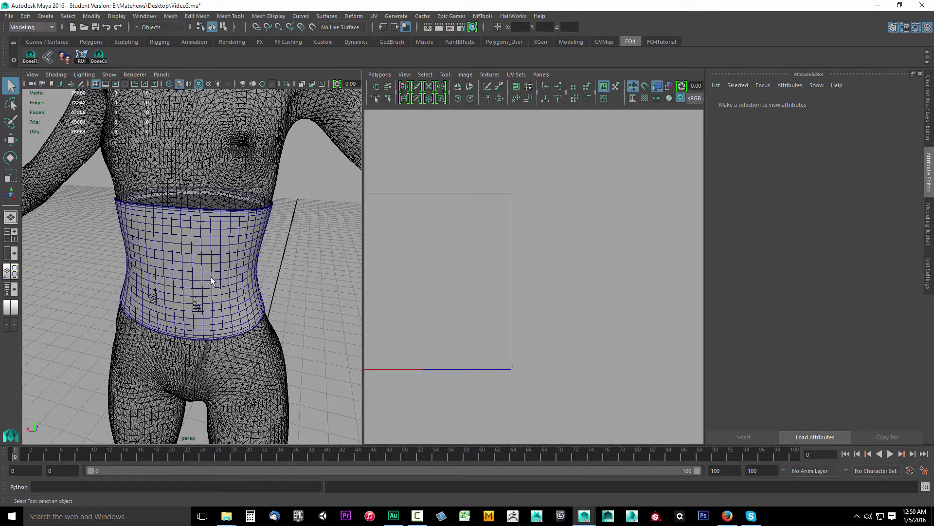
alt+middle_drag(446, 276, 554, 274)
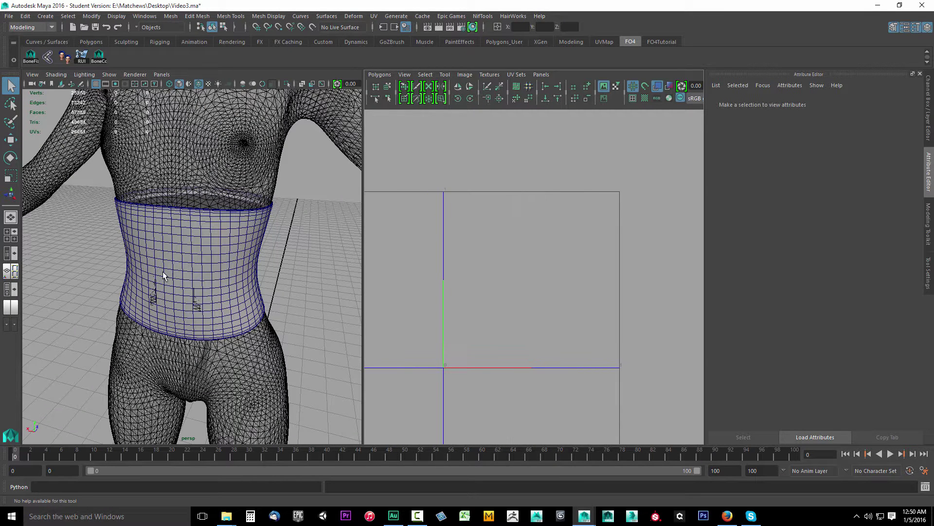
Apply a Cylindrical UV projection to the waist garment mesh around the torso.
click(216, 247)
click(293, 272)
click(204, 261)
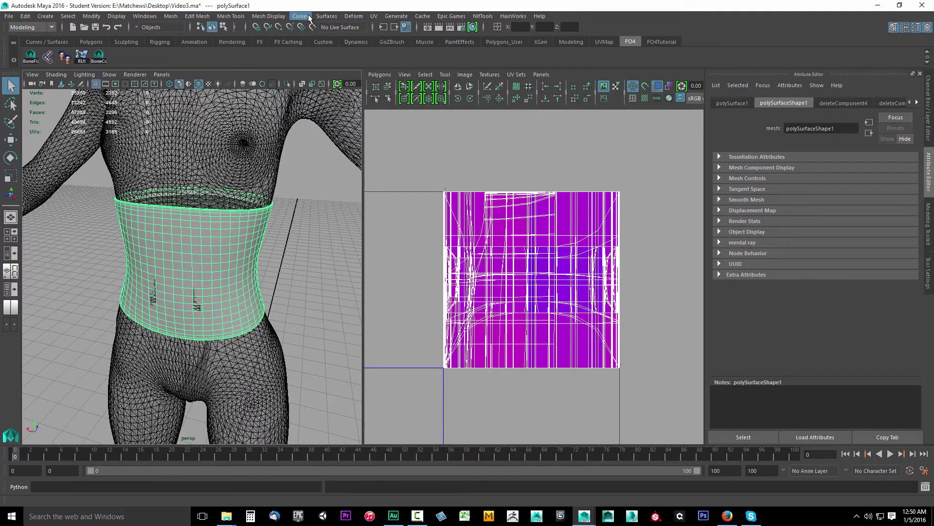
click(374, 16)
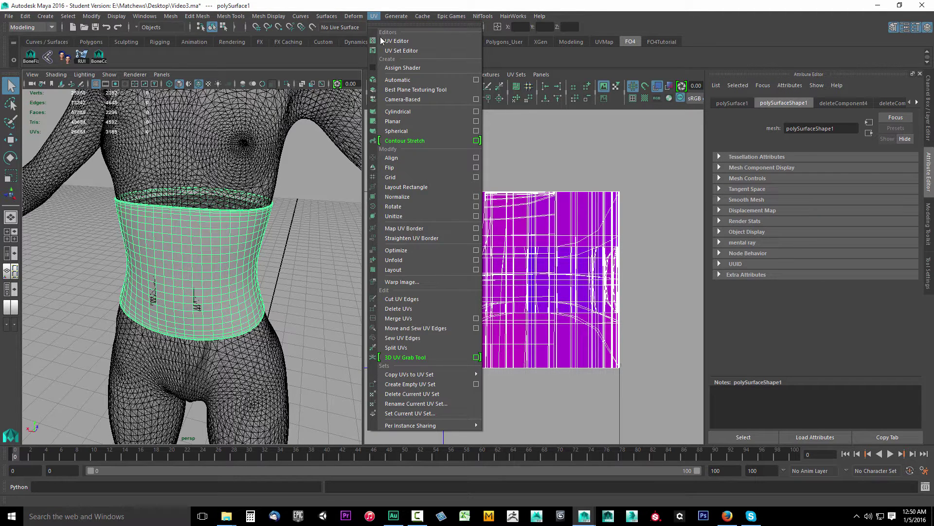
click(398, 111)
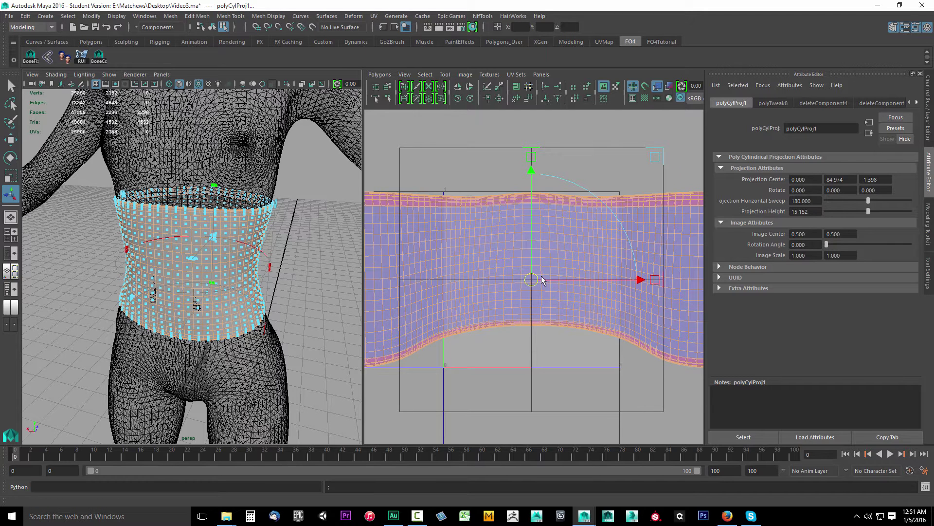
key(f)
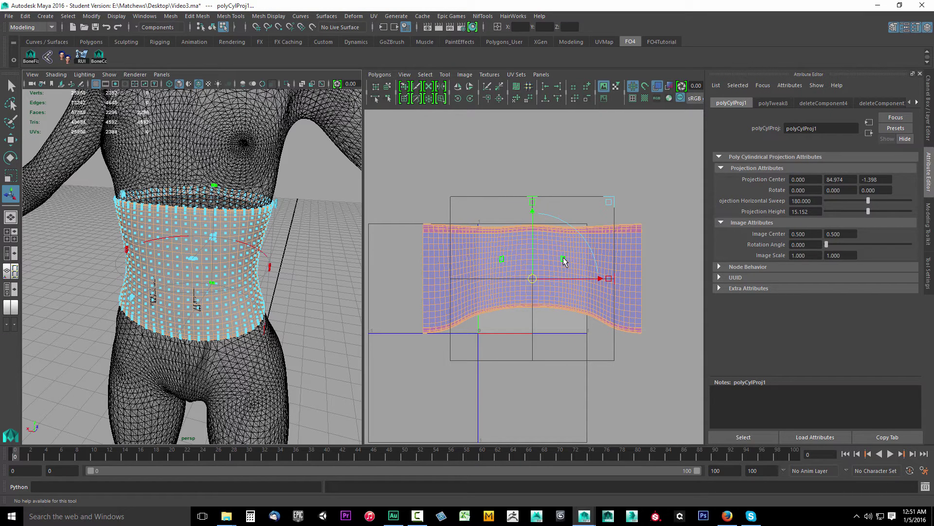
Leave the projection manipulator, switch to UV selection and select all UVs of the waist garment's shell.
click(665, 256)
right_click(516, 242)
right_drag(516, 242, 555, 242)
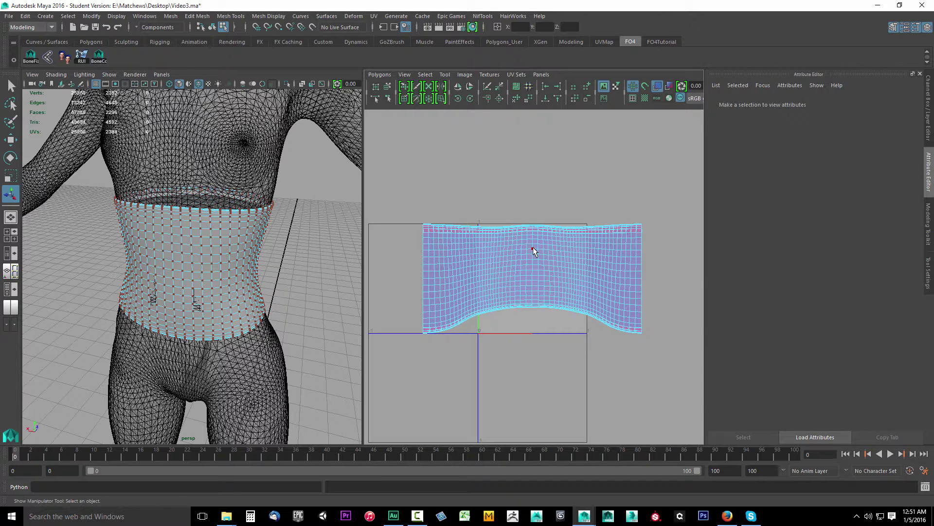
double_click(533, 248)
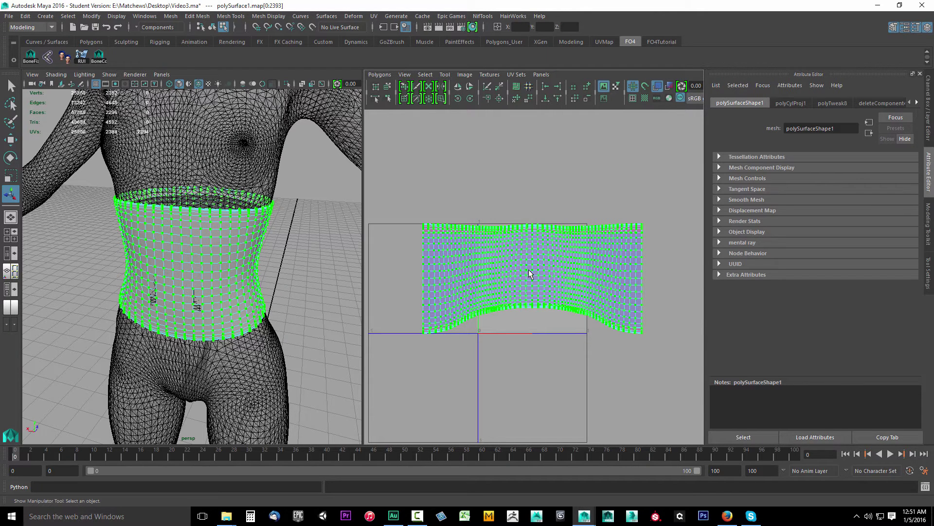
Unfold the selected UVs using the Unfold3D method.
click(384, 76)
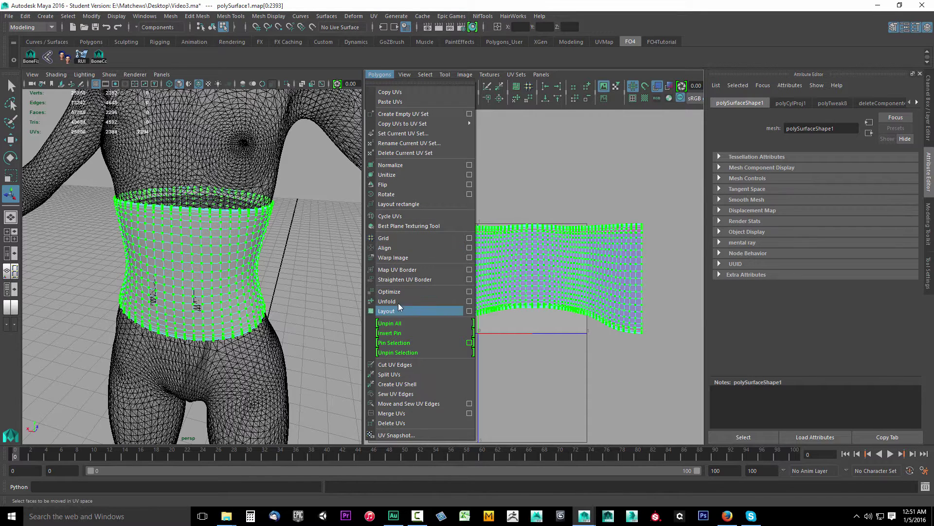
click(470, 302)
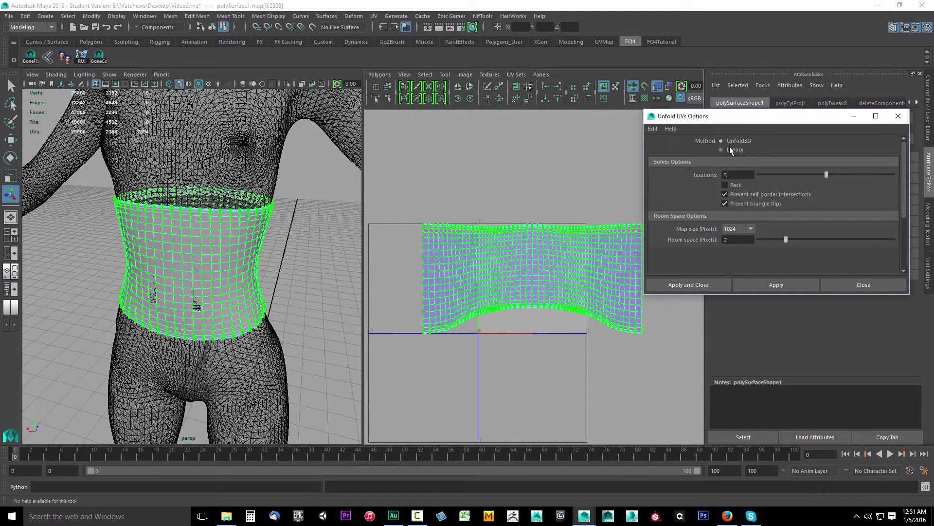
click(730, 148)
click(732, 142)
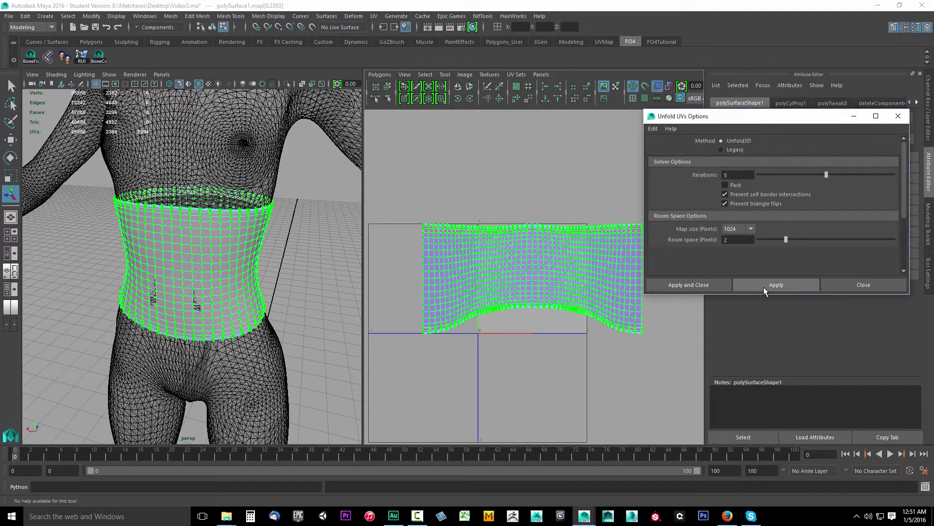
click(750, 285)
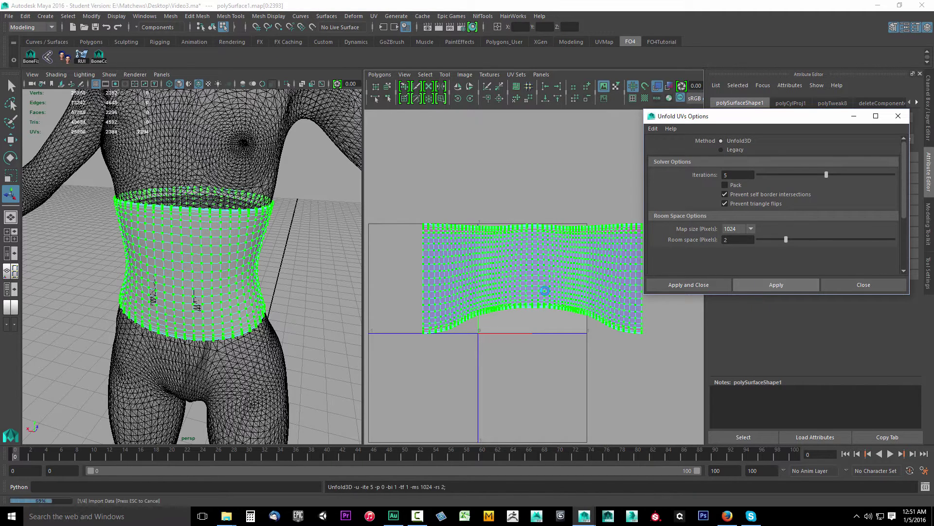
click(866, 285)
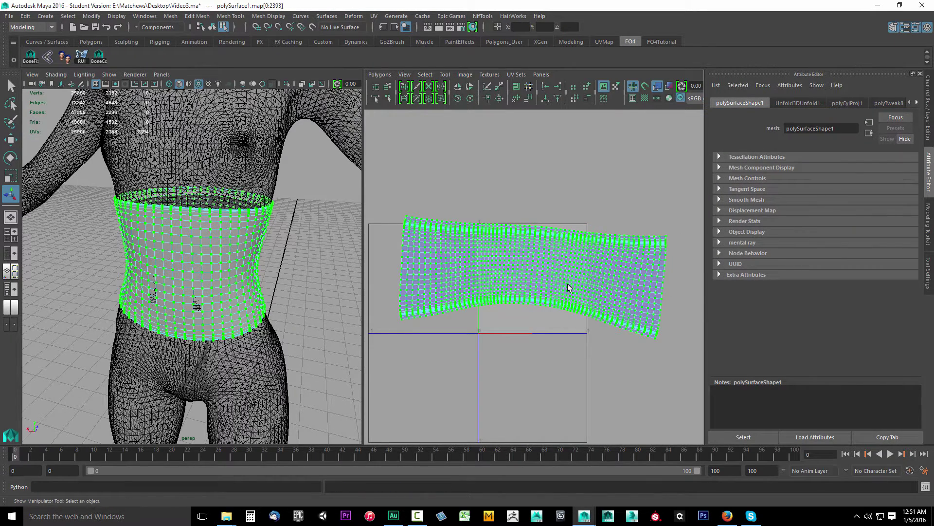
Rotate the unfolded UV shell slightly until it lies level, and deselect it.
key(e)
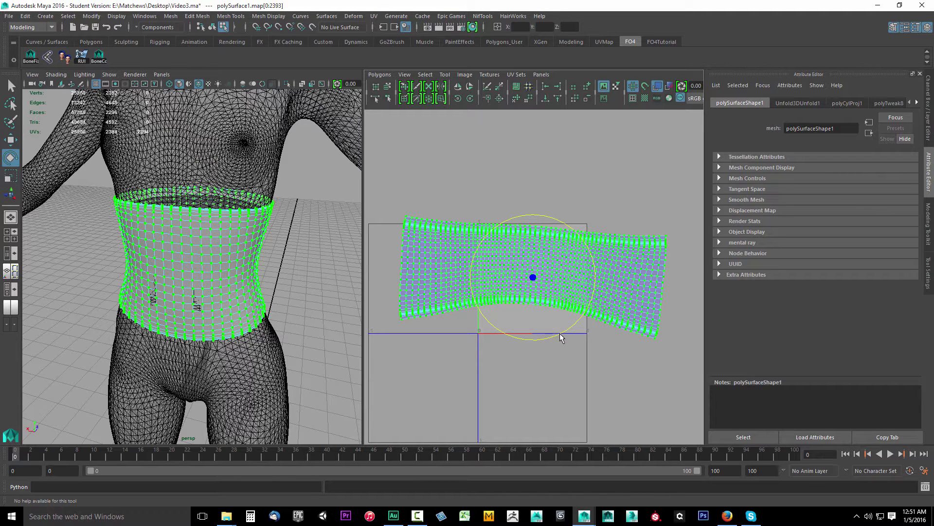
drag(559, 334, 563, 332)
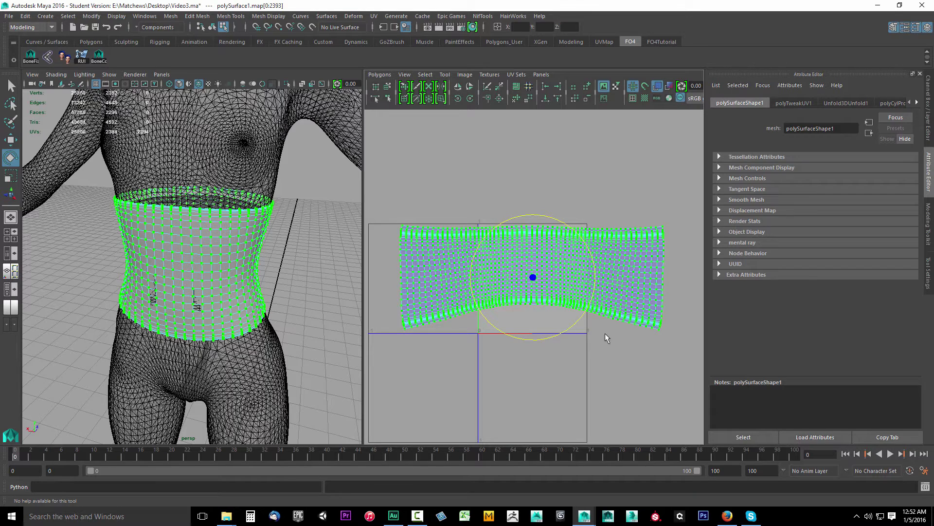
click(558, 334)
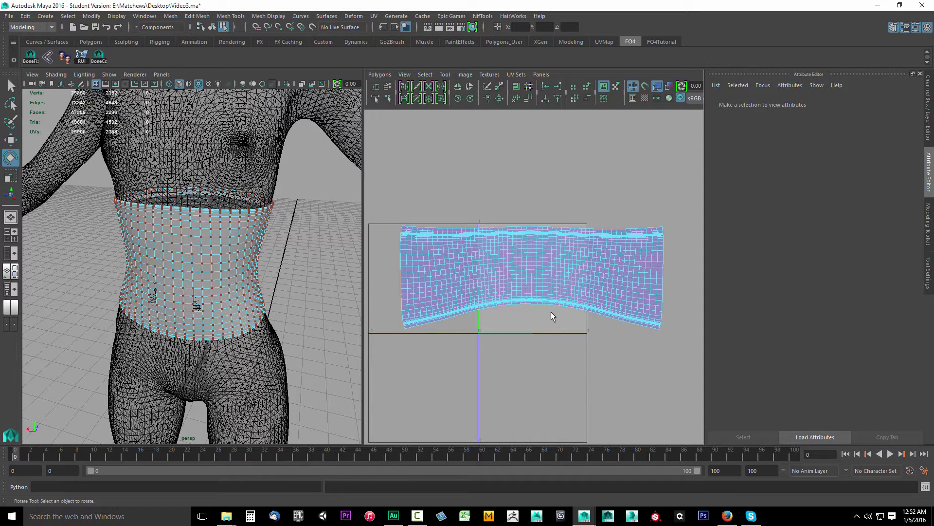
Examine how points on the front and back of the garment correspond to the UV shell and its seam.
mouse_move(547, 313)
alt+middle_down()
mouse_move(523, 313)
mouse_move(549, 353)
mouse_move(529, 289)
mouse_move(557, 327)
mouse_move(545, 318)
alt+middle_up()
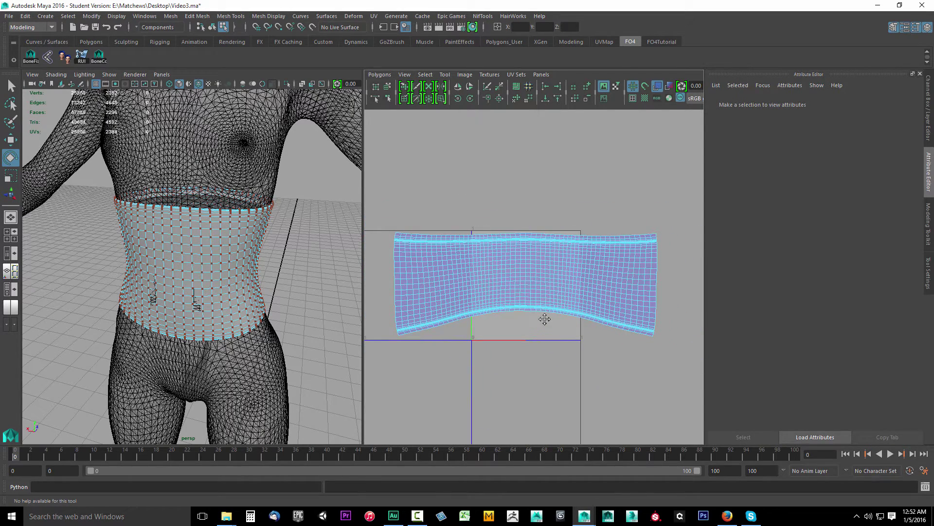
scroll(545, 320, up, 5)
scroll(544, 322, down, 5)
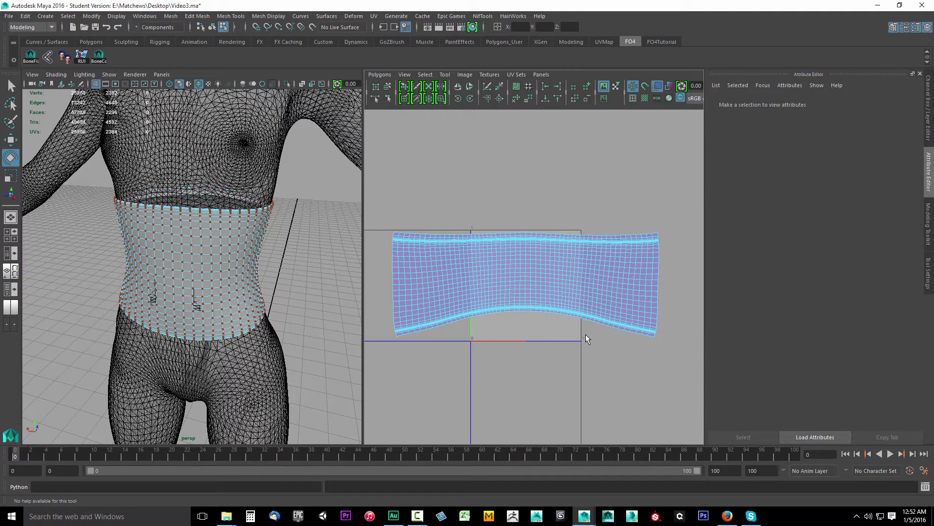
mouse_move(585, 334)
alt+middle_down()
mouse_move(574, 334)
mouse_move(590, 330)
alt+middle_up()
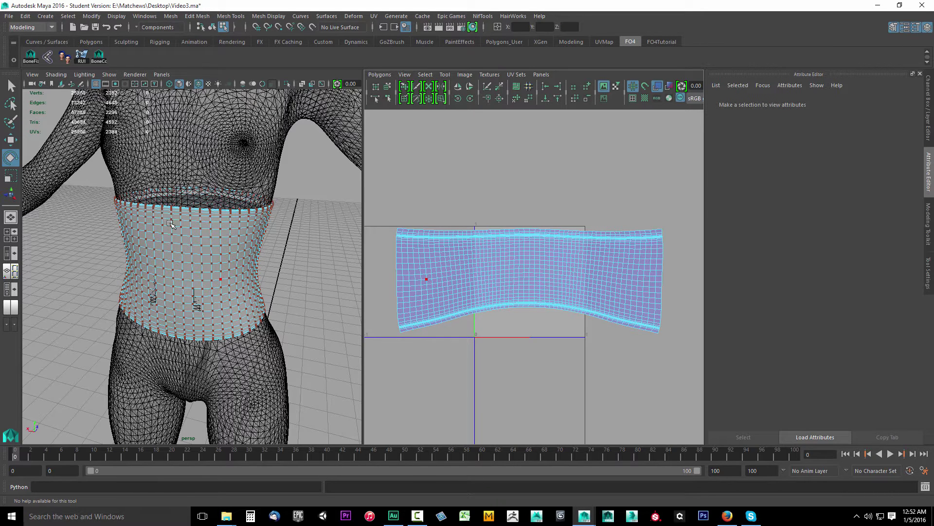
click(220, 279)
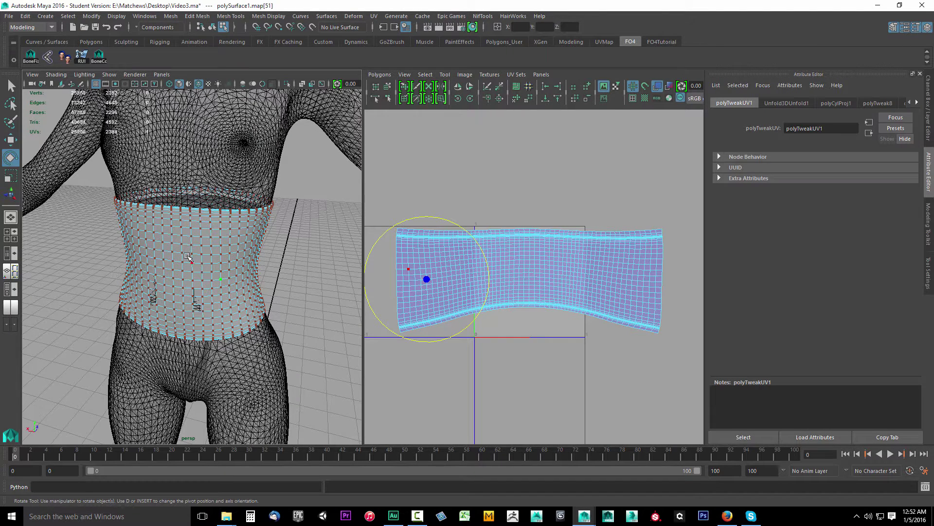
click(172, 226)
alt+drag(175, 337, 213, 221)
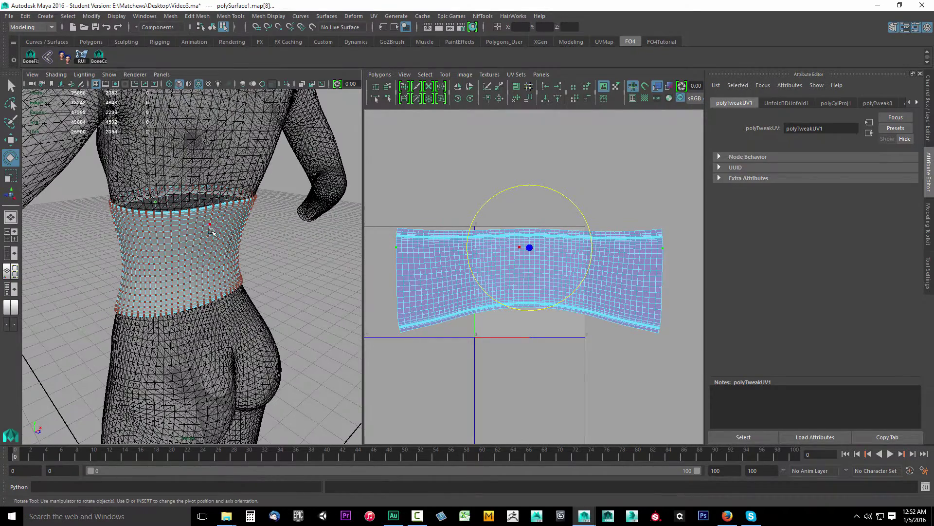
alt+drag(190, 302, 188, 219)
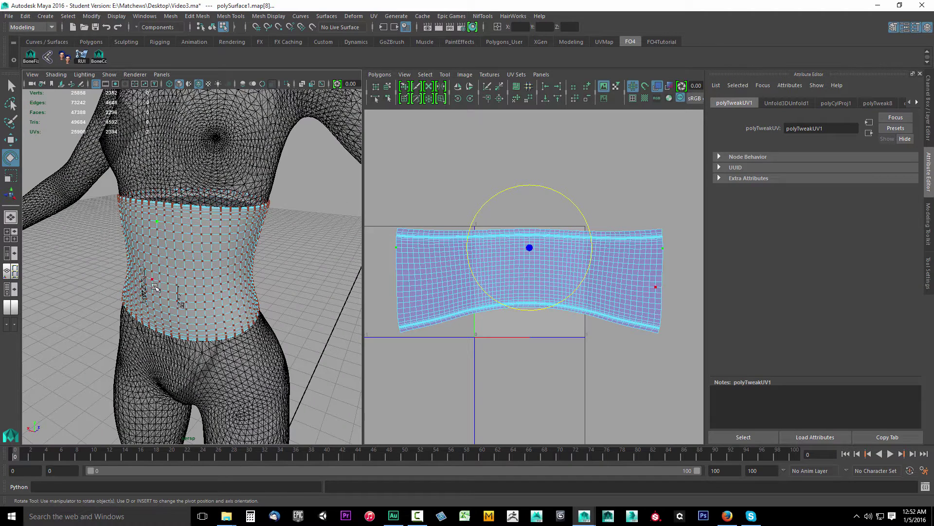
Select only the outermost column of UVs on the shell's right border and align it to the maximum U value.
alt+middle_drag(628, 307, 465, 306)
scroll(469, 305, up, 3)
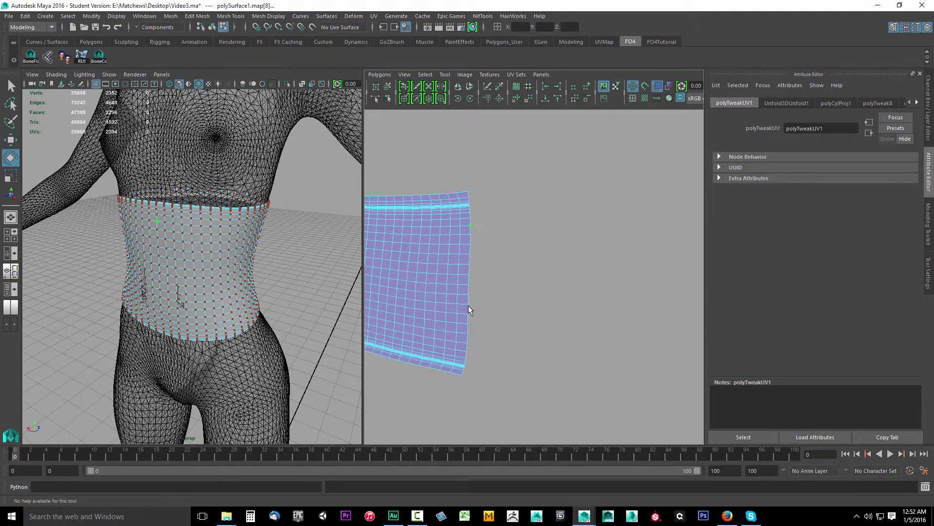
drag(471, 291, 459, 387)
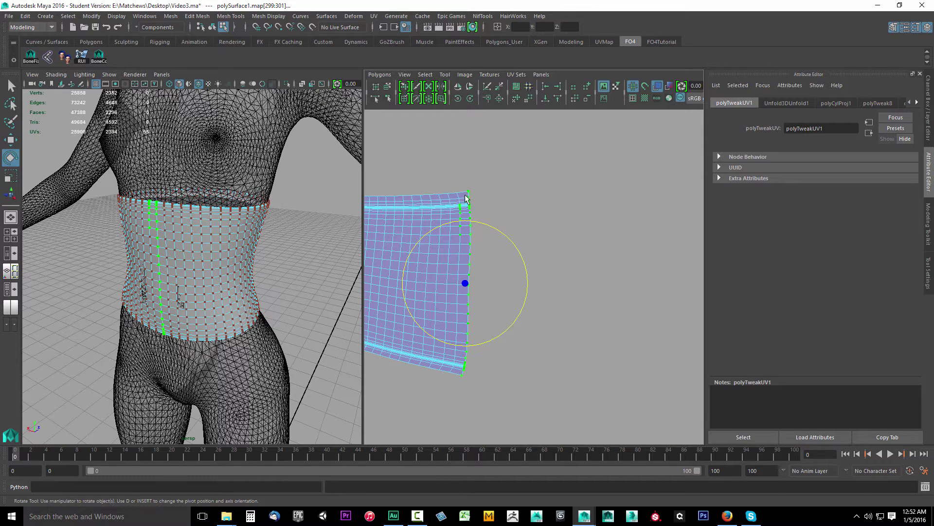
ctrl+drag(445, 181, 464, 260)
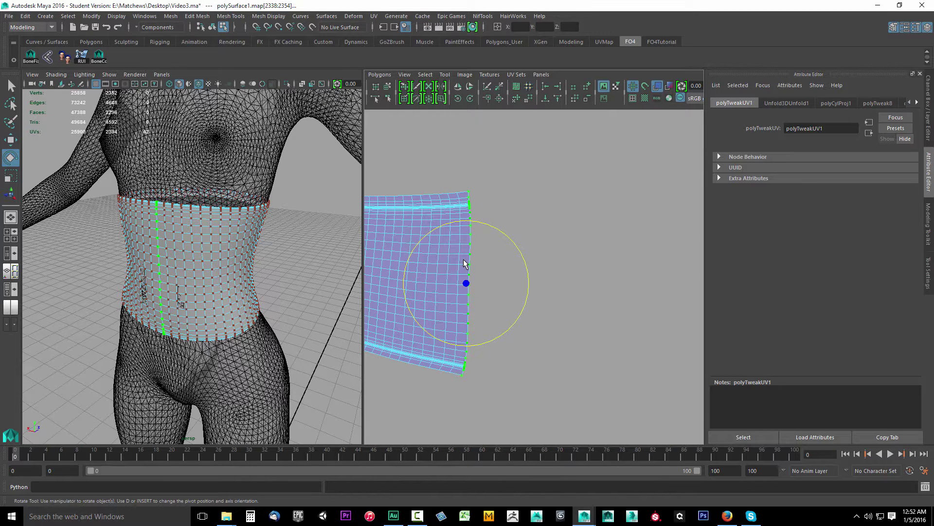
alt+middle_drag(535, 356, 574, 346)
key(w)
scroll(508, 247, down, 3)
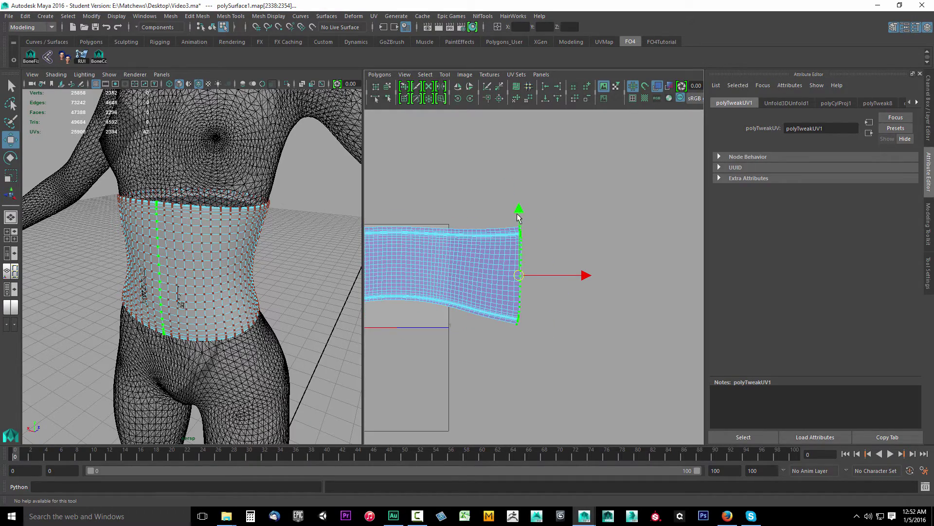
scroll(551, 296, up, 3)
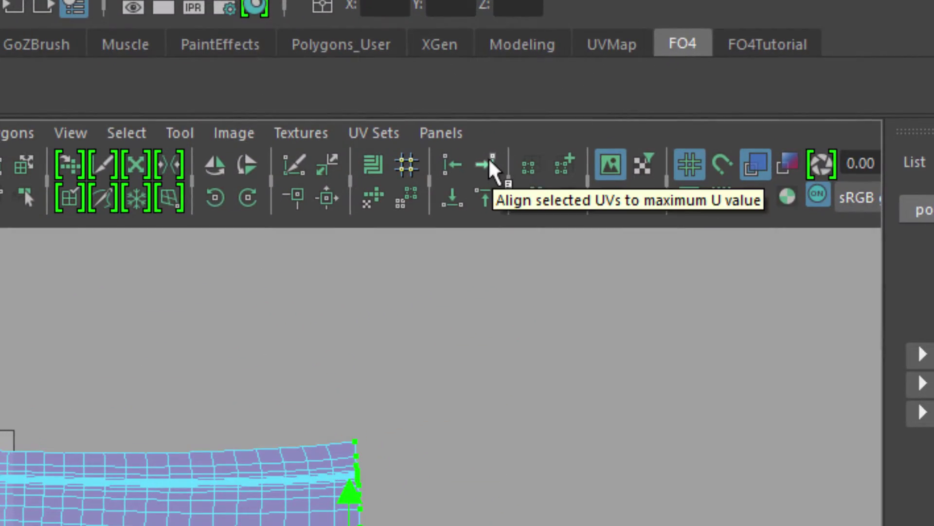
click(489, 161)
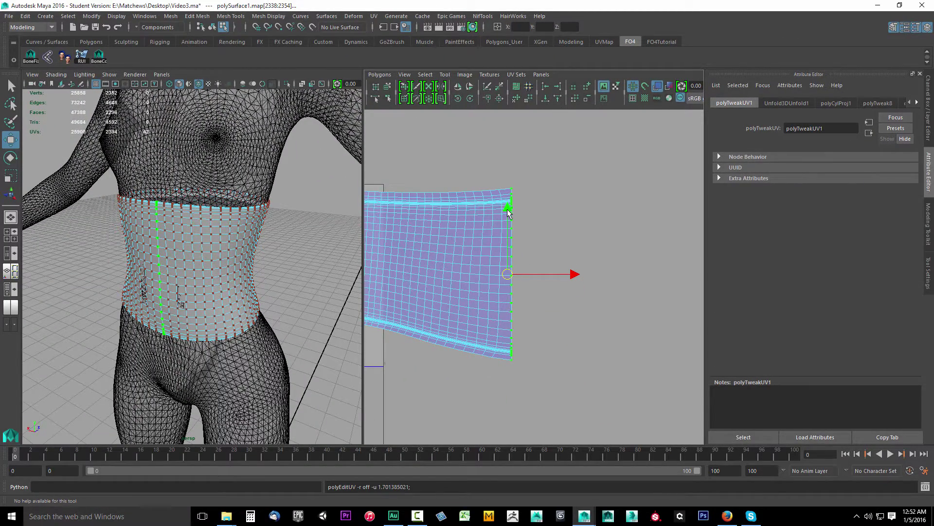
Move the aligned right-border UVs upward, extending beyond the top of the UV shell.
drag(508, 212, 512, 111)
scroll(536, 270, down, 3)
alt+middle_drag(521, 257, 592, 291)
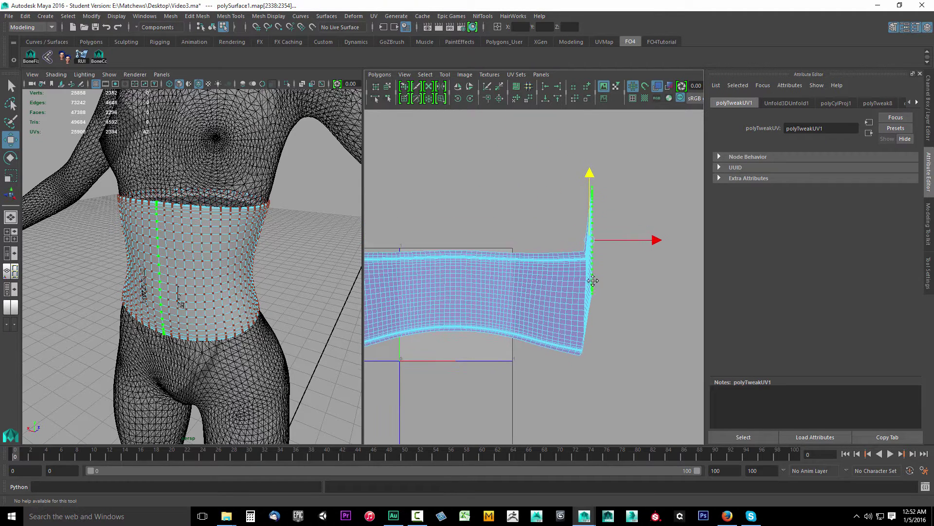
scroll(545, 275, down, 2)
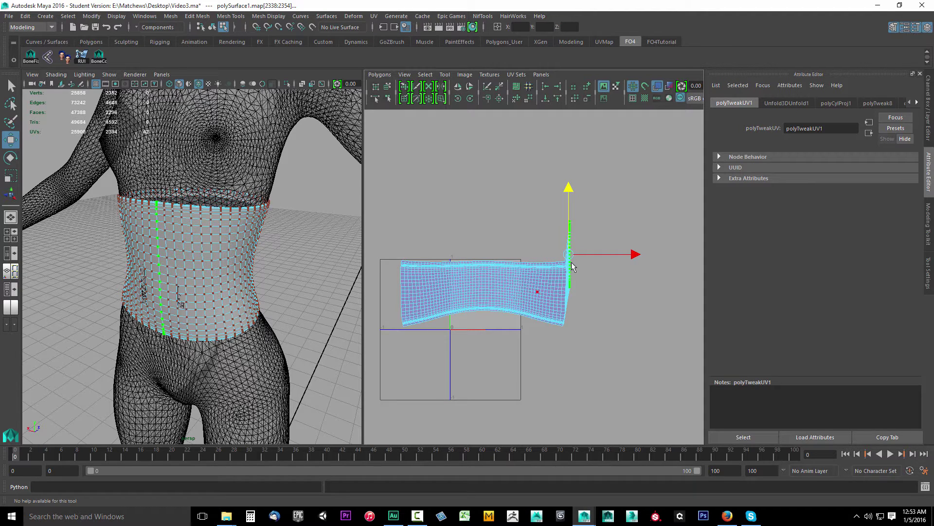
scroll(572, 299, up, 2)
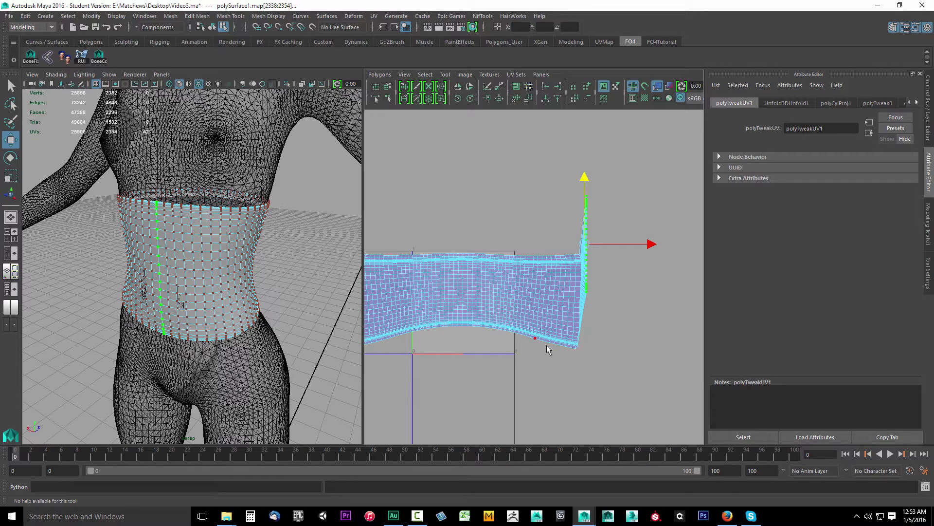
Select only the row of UVs along the shell's top border and align it to the maximum V value.
alt+middle_drag(471, 303, 392, 351)
scroll(601, 246, up, 5)
alt+middle_drag(534, 190, 540, 318)
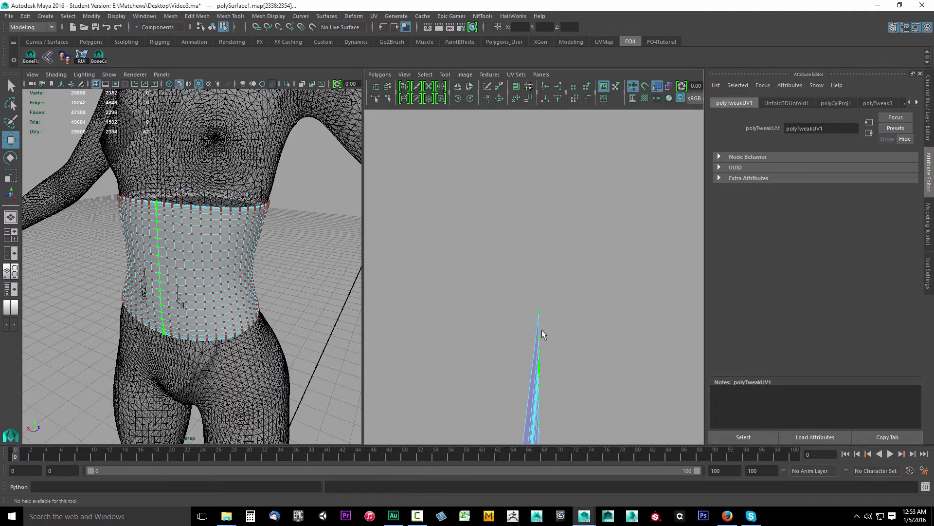
click(536, 292)
scroll(548, 349, down, 5)
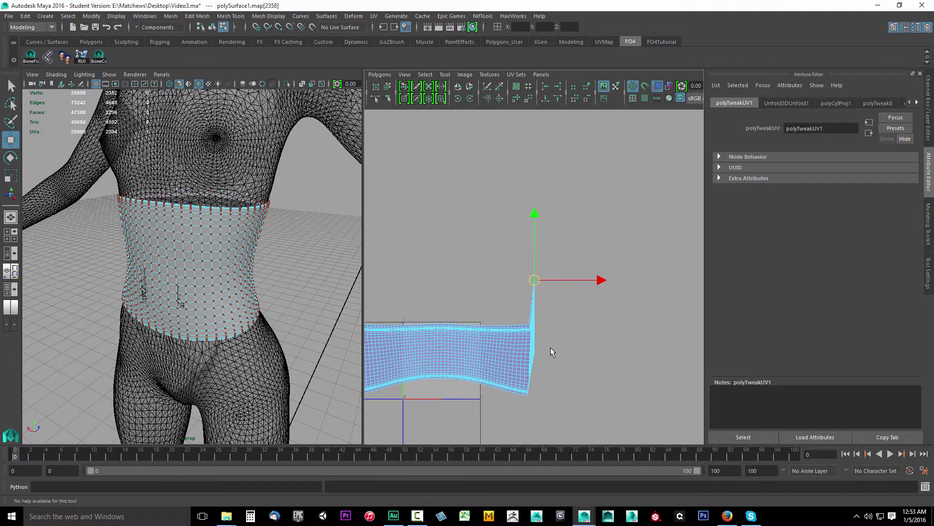
alt+middle_drag(453, 318, 618, 297)
scroll(535, 328, up, 5)
alt+middle_drag(503, 369, 484, 252)
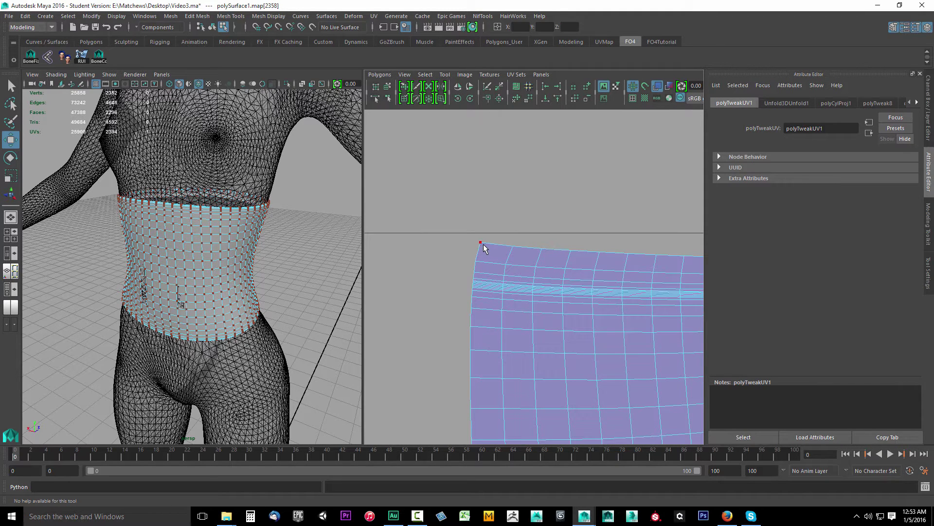
double_click(483, 248)
scroll(590, 306, down, 5)
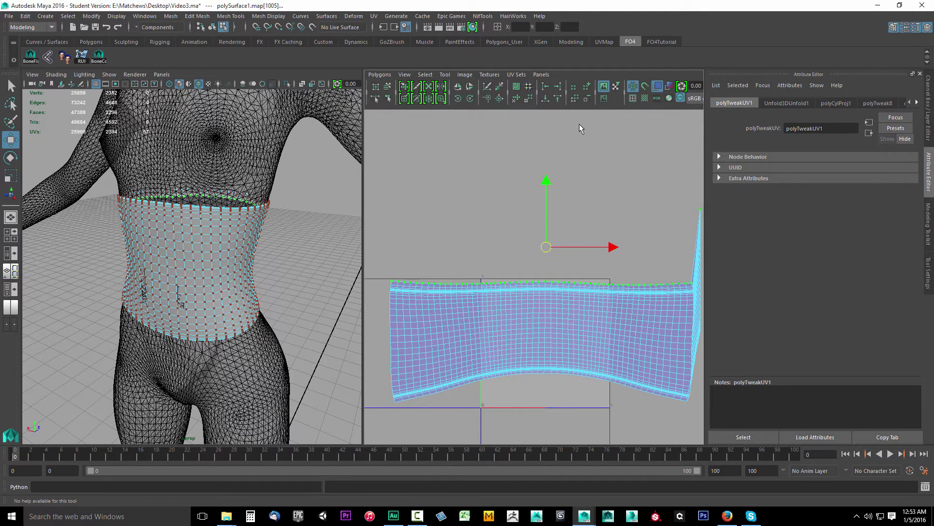
click(560, 98)
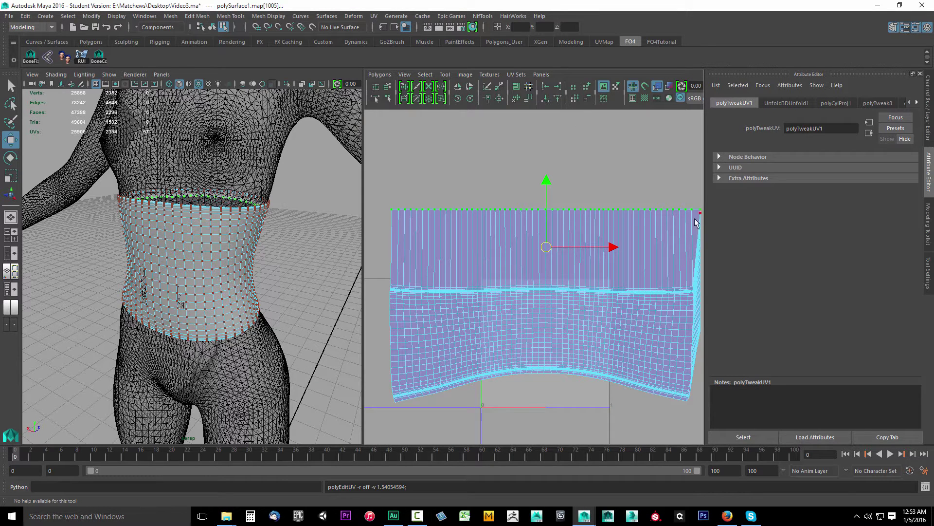
Select the second row of UVs below the shell's top border and align it to the maximum V value.
alt+middle_drag(604, 313, 446, 317)
alt+right_drag(438, 319, 461, 321)
alt+middle_drag(464, 332, 538, 322)
alt+right_drag(538, 322, 574, 318)
click(561, 298)
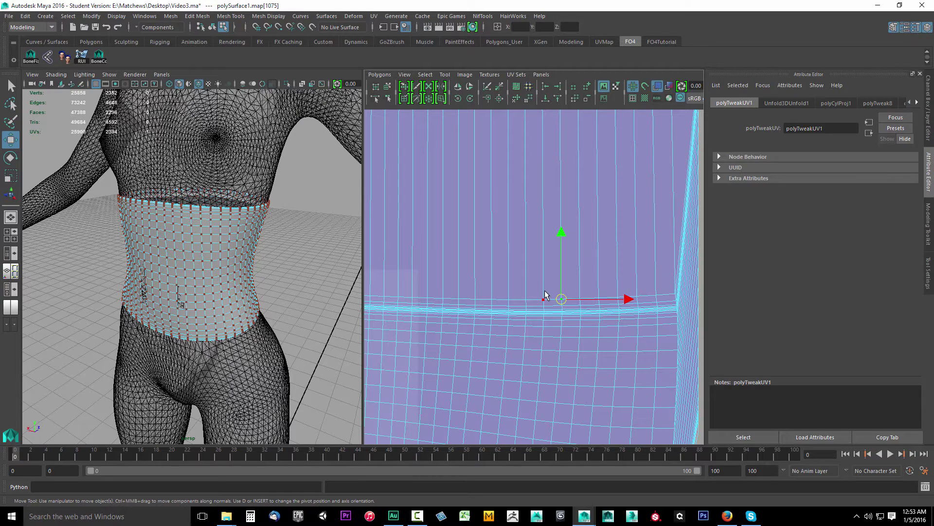
double_click(545, 292)
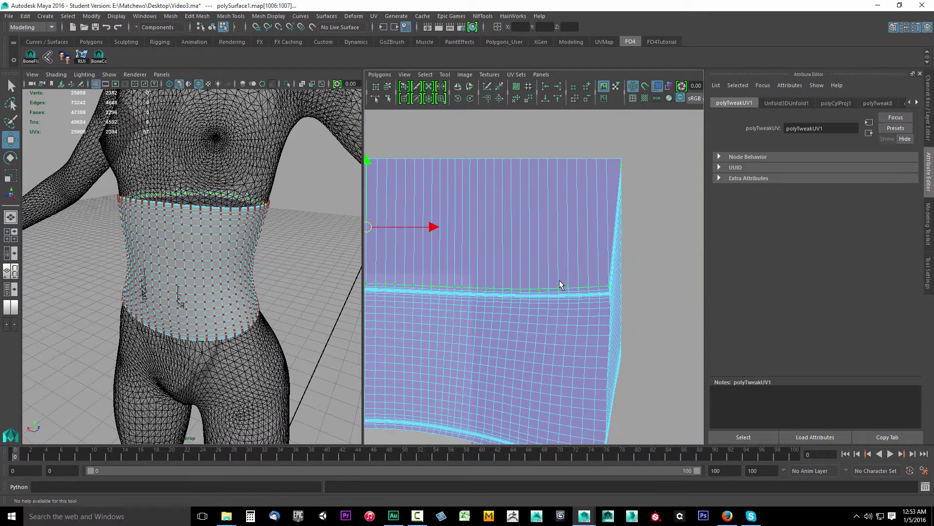
scroll(579, 313, up, 1)
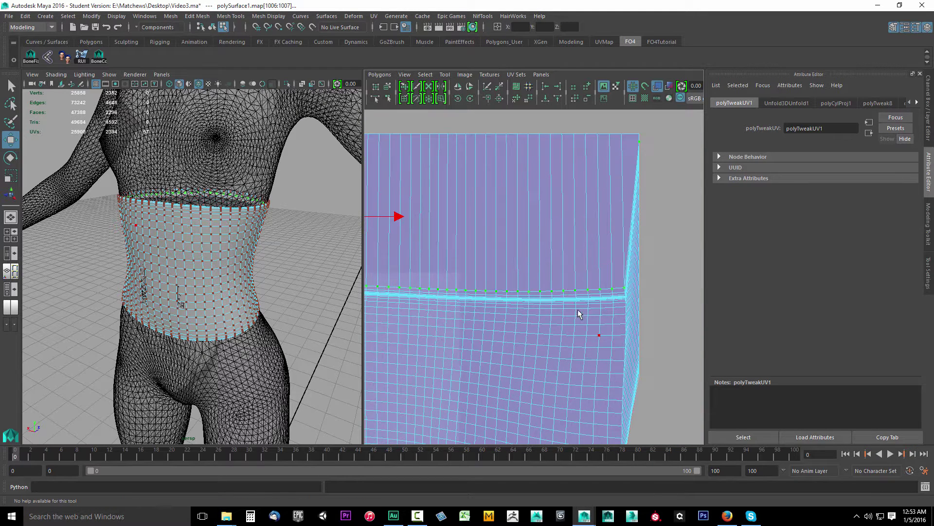
click(559, 98)
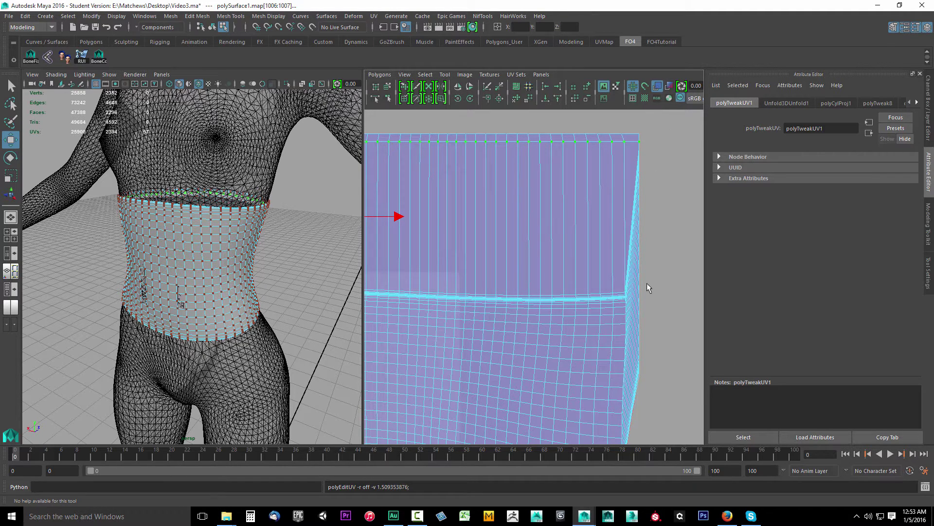
Align the third and fourth UV rows from the shell's top edge to the maximum V value, one row at a time.
scroll(560, 295, up, 1)
click(567, 291)
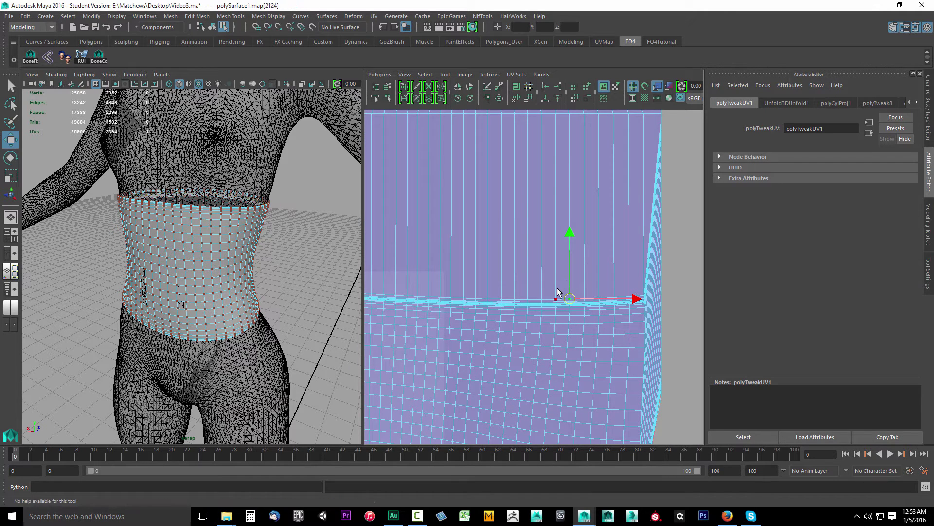
shift+double_click(556, 294)
key(g)
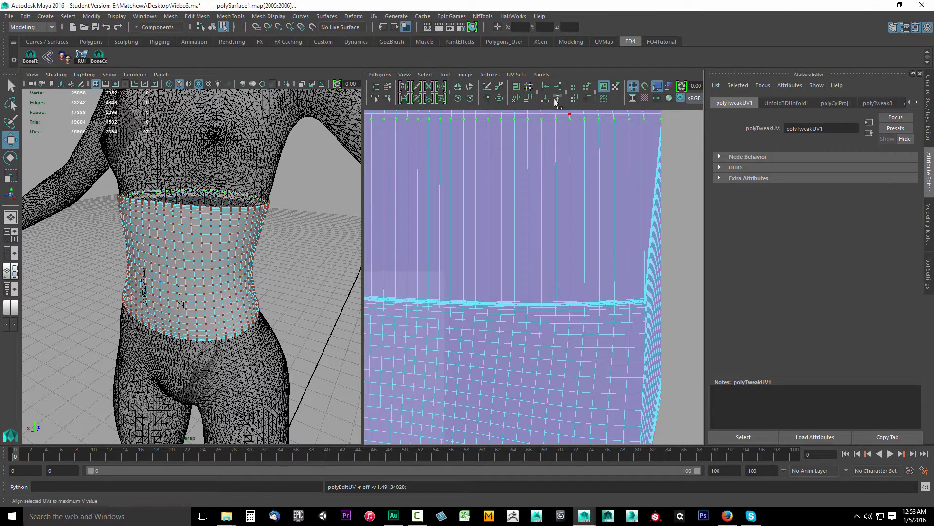
click(557, 292)
shift+double_click(542, 292)
key(g)
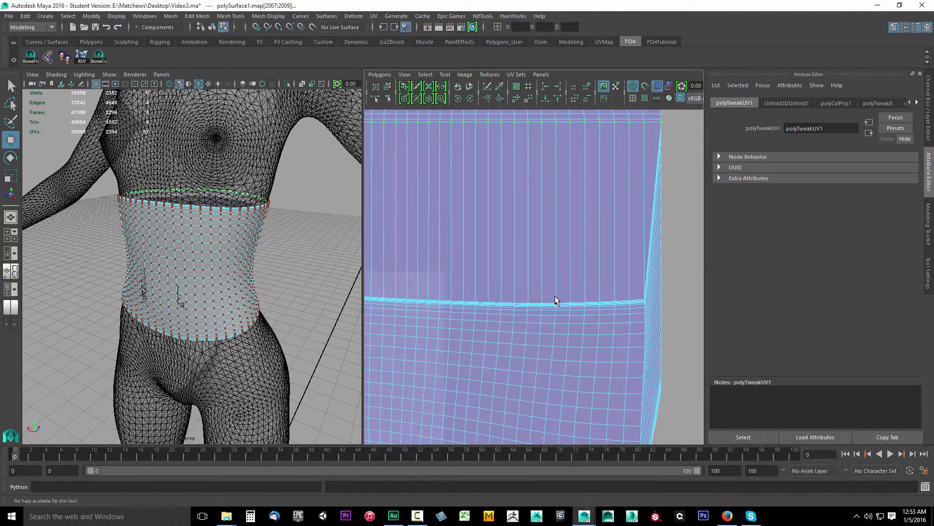
Align the remaining UV rows within the dense band near the shell's upper edge to the maximum V value, row by row.
click(554, 296)
shift+double_click(542, 295)
key(g)
click(555, 295)
shift+double_click(542, 294)
key(g)
click(555, 296)
shift+double_click(542, 297)
key(g)
click(548, 301)
key(ctrl+z)
click(544, 301)
shift+double_click(542, 296)
key(g)
Work through the UV rows directly below the dense upper band, aligning each one to the maximum V value.
click(554, 299)
shift+double_click(542, 298)
key(g)
click(555, 302)
shift+double_click(544, 302)
key(g)
click(556, 306)
shift+double_click(543, 307)
key(g)
click(555, 311)
shift+double_click(543, 313)
key(g)
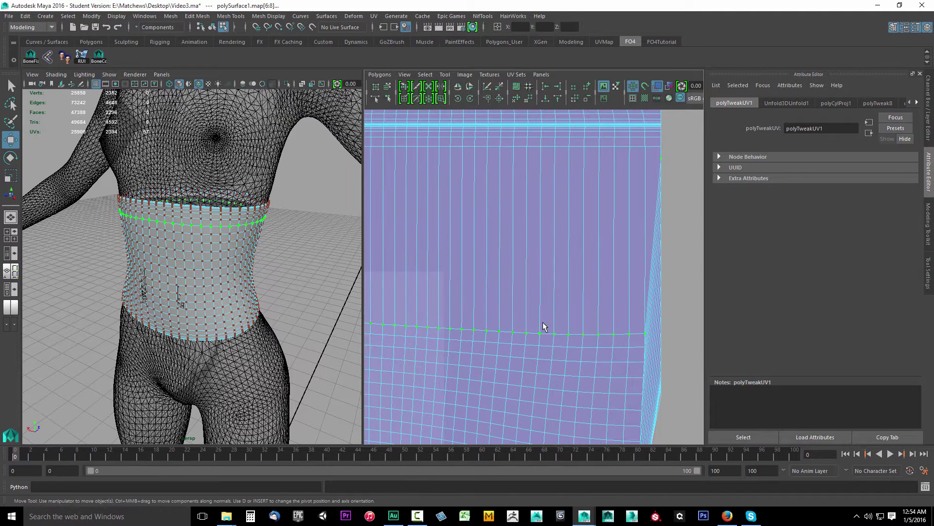
Align each successive full-width UV row in the upper middle part of the shell to the maximum V value.
key(g)
click(553, 343)
shift+double_click(541, 341)
key(g)
click(551, 356)
shift+double_click(540, 354)
key(g)
click(550, 370)
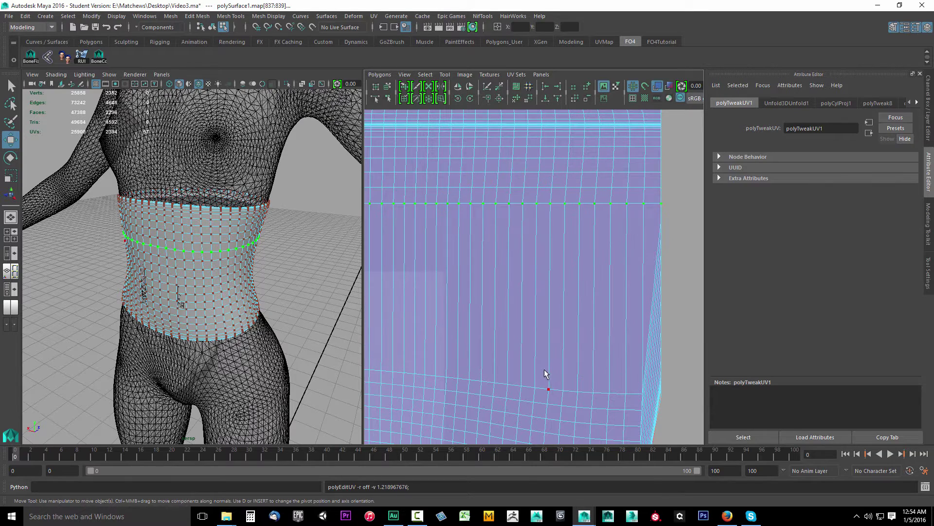
click(547, 386)
shift+double_click(536, 382)
key(g)
click(546, 401)
shift+double_click(534, 397)
key(g)
click(545, 415)
shift+double_click(526, 412)
key(g)
Align the UV rows in the lower half of the shell, above the dense lower band, to the maximum V value.
alt+middle_drag(545, 437, 529, 315)
click(523, 308)
shift+double_click(509, 304)
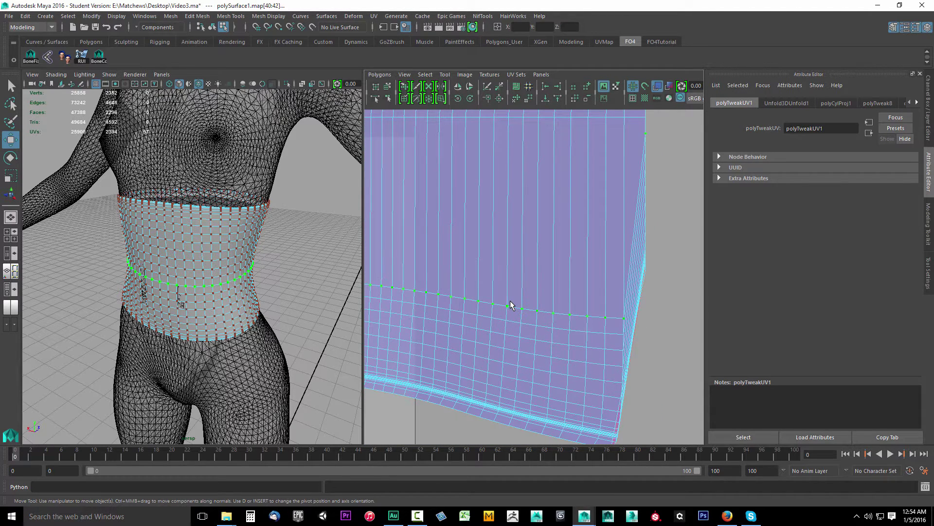
key(g)
click(520, 323)
shift+double_click(506, 319)
key(g)
click(518, 335)
shift+double_click(505, 334)
key(g)
click(518, 350)
key(ctrl+z)
key(ctrl+z)
key(ctrl+z)
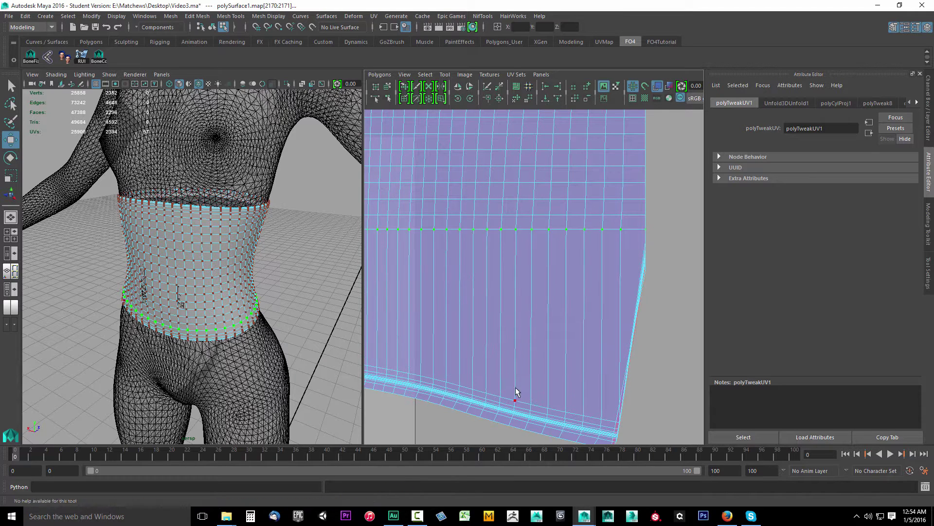
Align the UV rows of the dense lower band and the inner rows below it to the maximum V value individually.
key(ctrl+z)
key(ctrl+z)
key(ctrl+z)
key(ctrl+z)
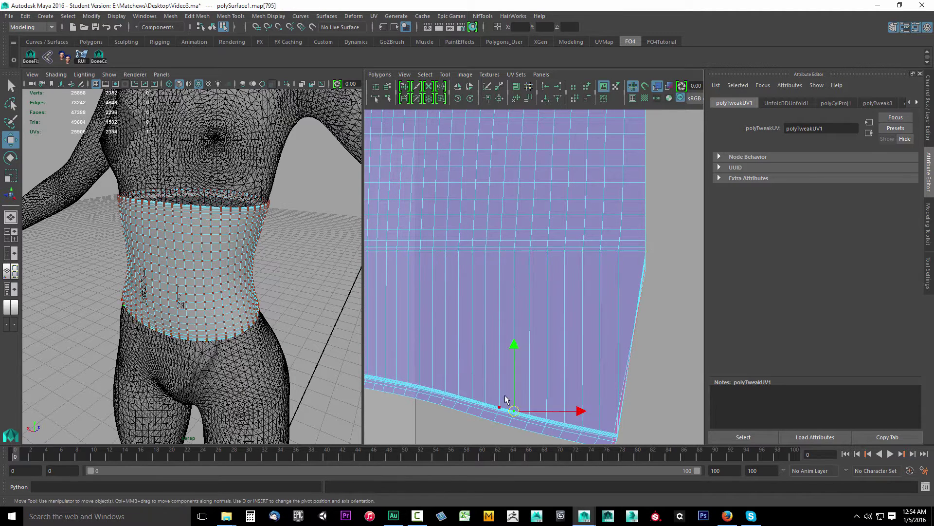
key(ctrl+z)
key(ctrl+z)
key(ctrl+z)
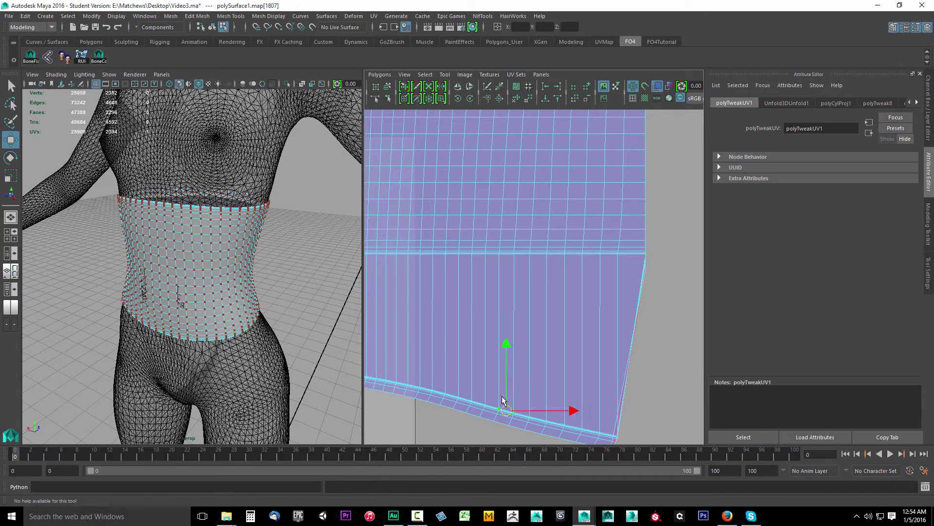
key(ctrl+z)
key(ctrl+z)
key(ctrl+z)
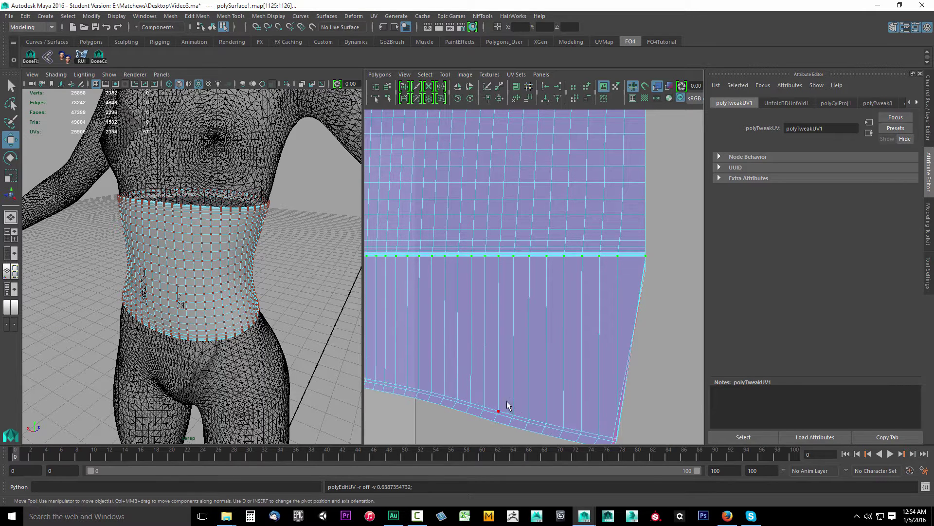
key(ctrl+z)
key(ctrl+z)
Try to align the bottom border UVs to the maximum V value using a selection of the shell's entire border.
key(ctrl+z)
key(ctrl+z)
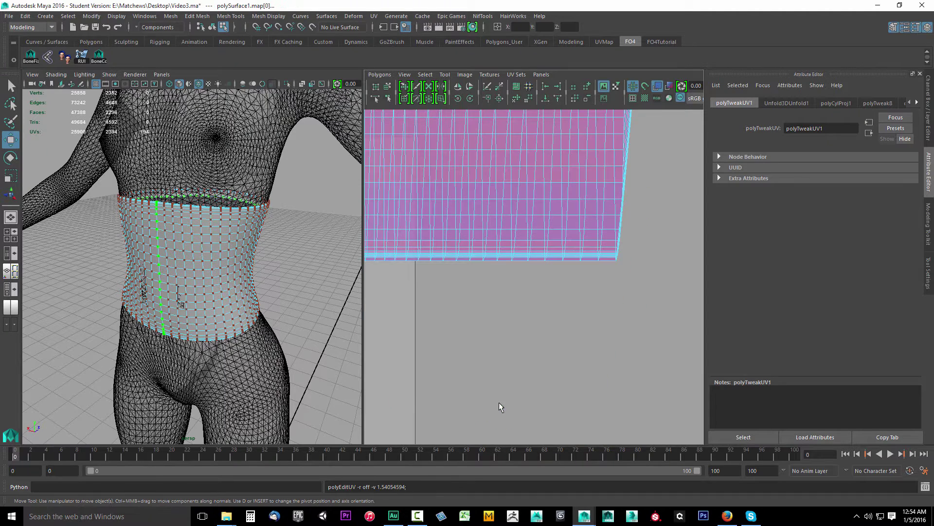
key(ctrl+z)
key(ctrl+z)
key(ctrl+z)
key(ctrl+z)
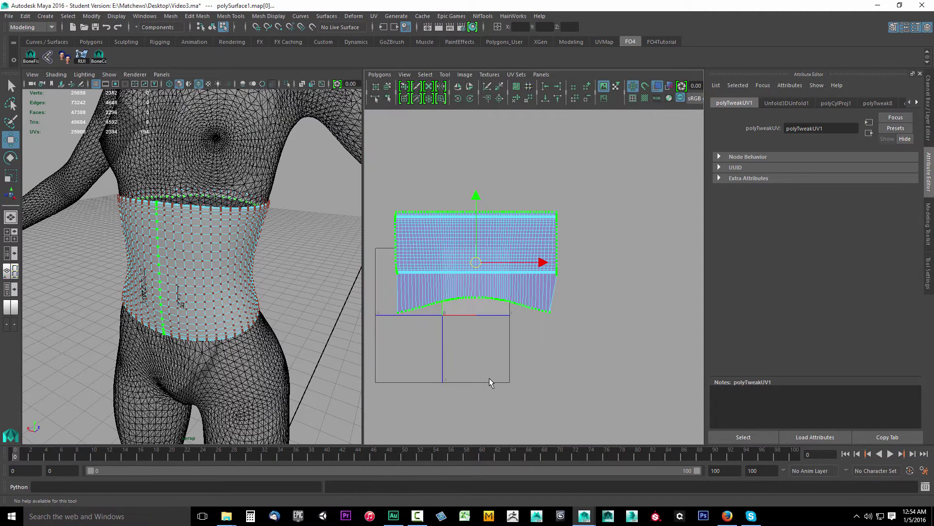
scroll(489, 370, up, 4)
scroll(489, 370, down, 2)
scroll(496, 358, up, 5)
scroll(506, 375, up, 2)
click(511, 391)
shift+click(506, 387)
key(ctrl+z)
key(ctrl+z)
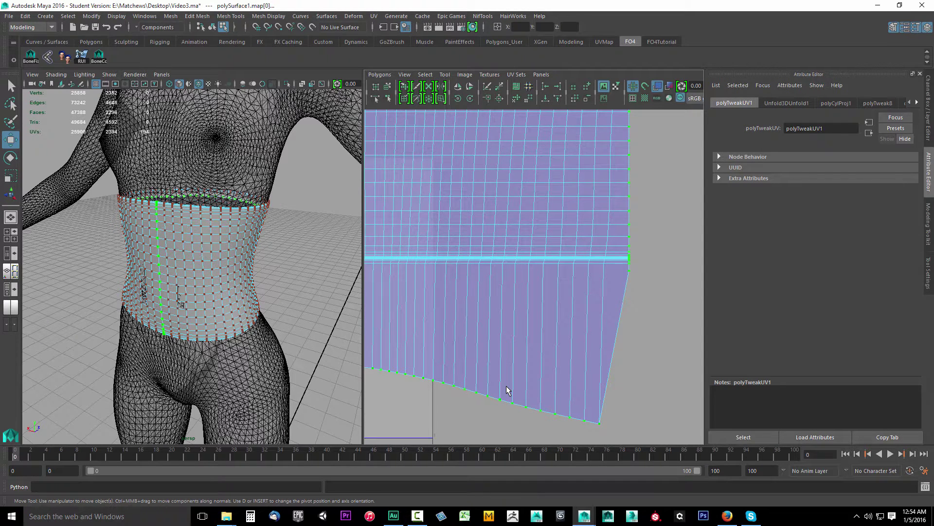
Select only the UVs along the bottom border between the two lower corners and align them to the maximum V value.
scroll(506, 390, down, 2)
click(608, 271)
alt+middle_drag(455, 324, 800, 293)
alt+middle_drag(504, 316, 554, 294)
scroll(553, 294, up, 2)
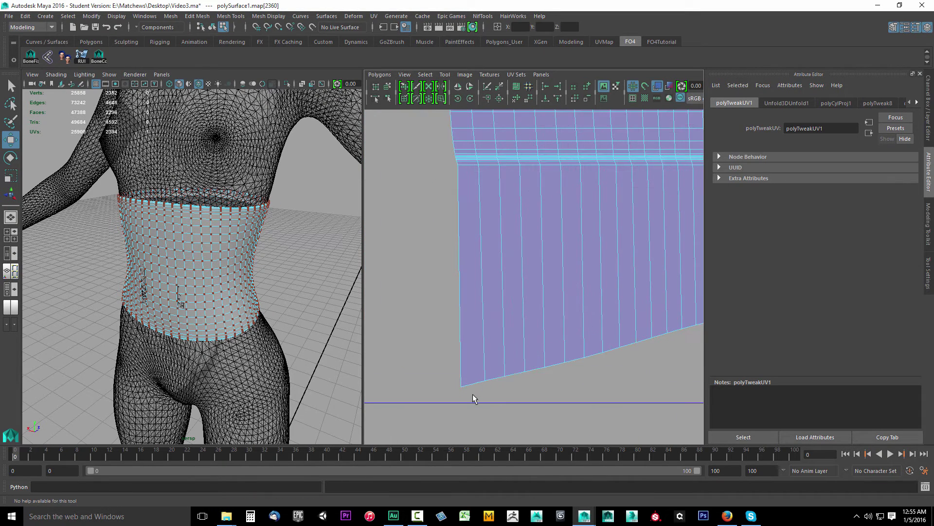
shift+double_click(462, 386)
scroll(502, 386, down, 4)
alt+middle_drag(549, 339, 434, 368)
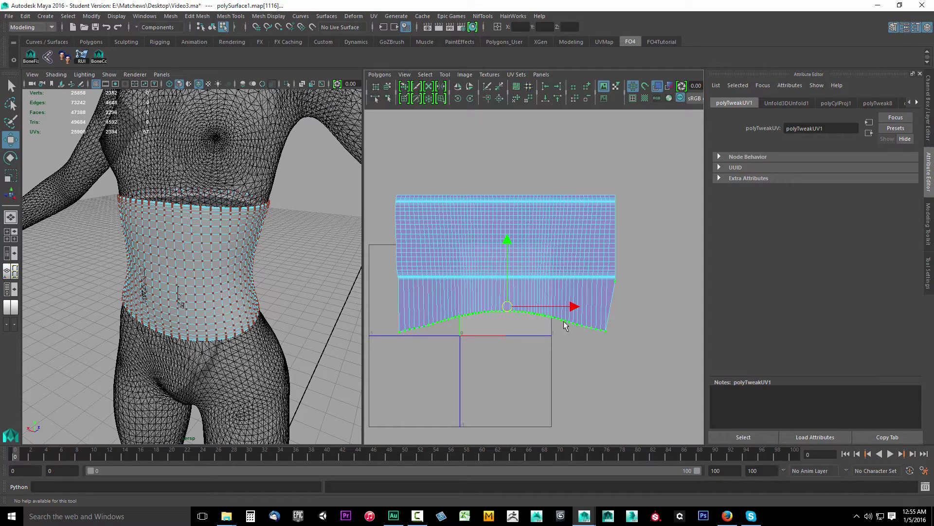
scroll(541, 327, up, 2)
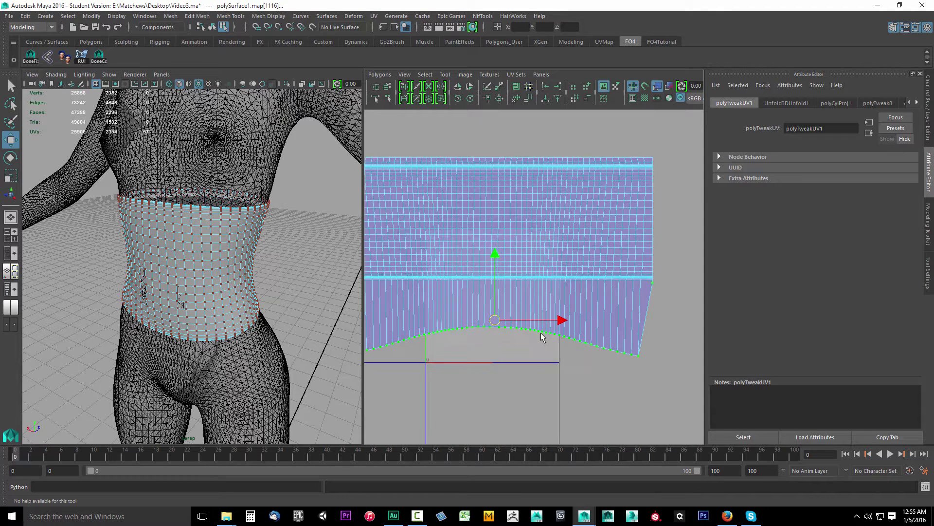
click(560, 100)
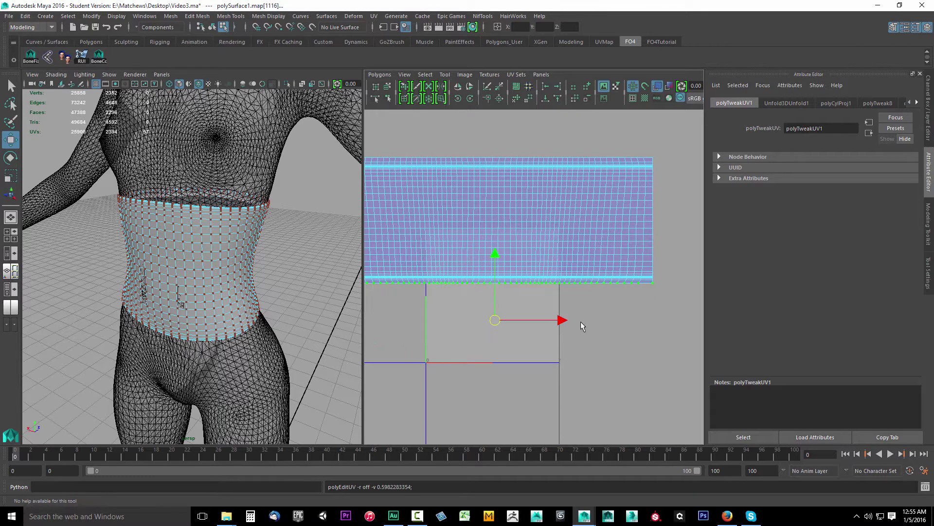
alt+middle_drag(643, 302, 594, 350)
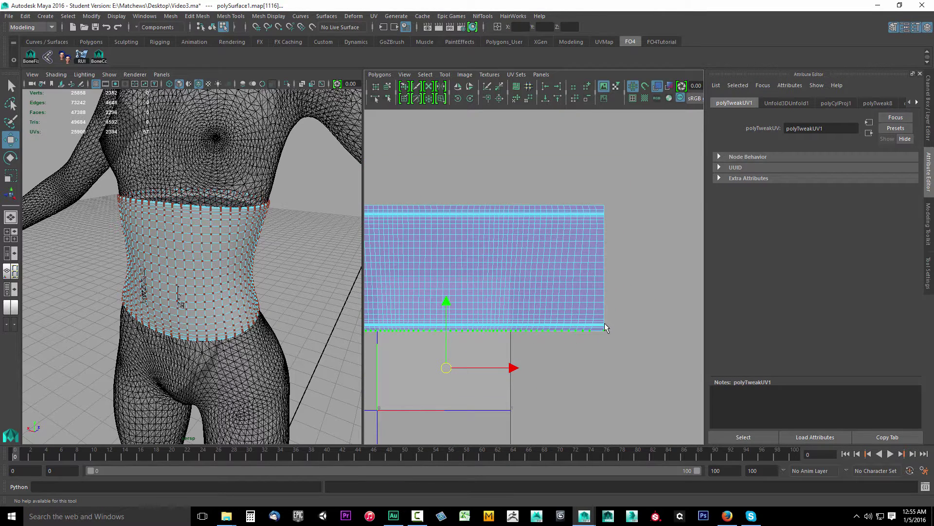
scroll(534, 278, down, 2)
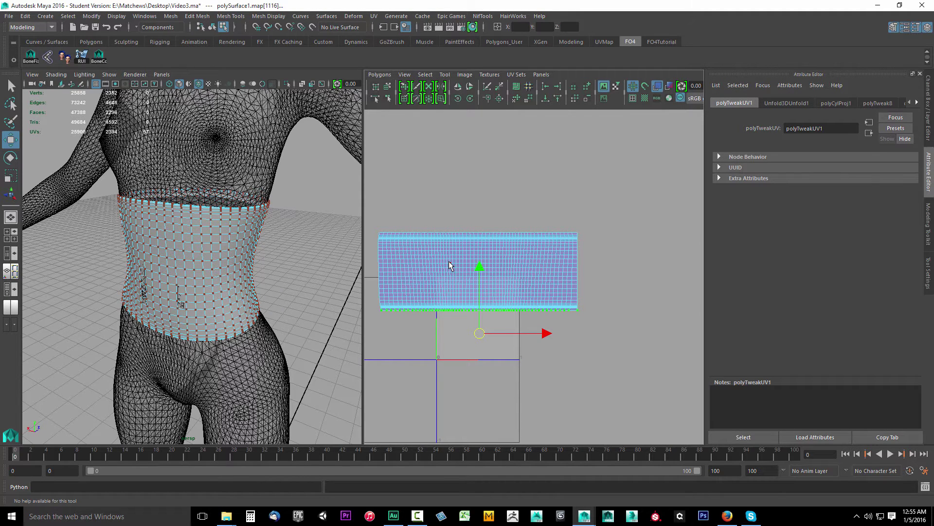
Select the horizontal UV row across the middle of the shell and move it right so it extends beyond the right border.
alt+middle_drag(433, 271, 482, 281)
scroll(471, 301, up, 2)
click(386, 284)
click(651, 292)
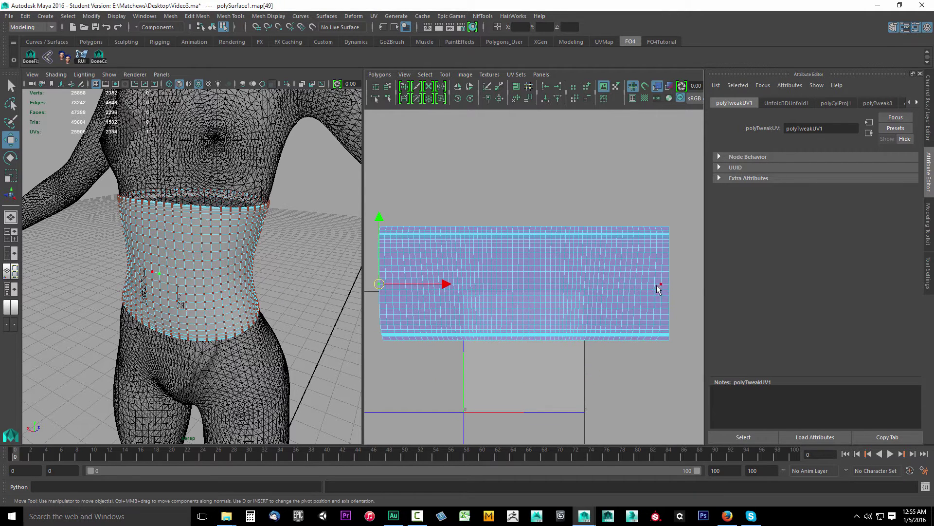
scroll(491, 298, up, 2)
click(487, 288)
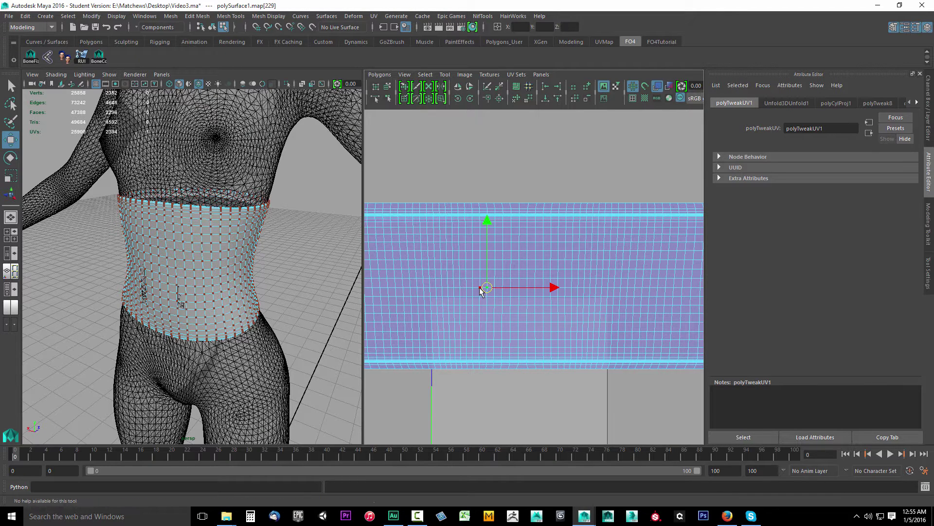
shift+double_click(487, 288)
click(512, 290)
shift+double_click(513, 290)
scroll(527, 313, down, 4)
alt+middle_drag(579, 320, 550, 343)
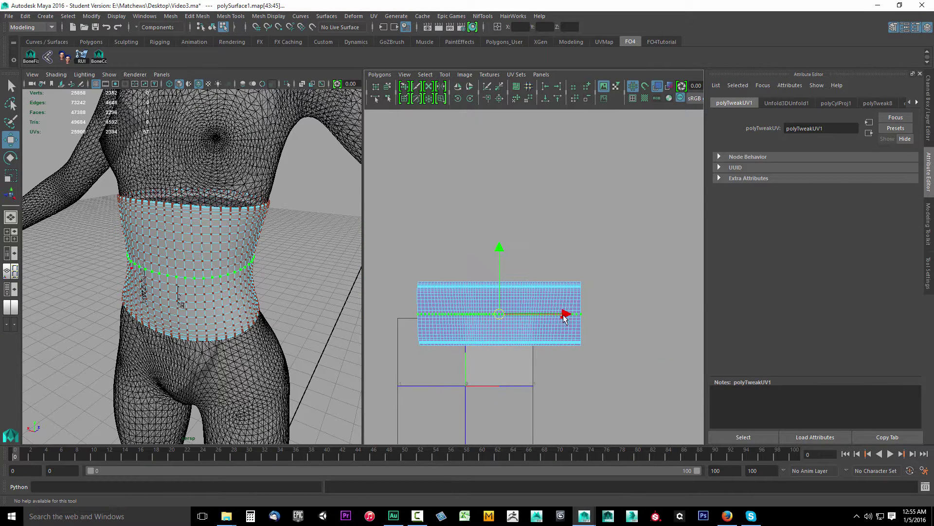
drag(565, 316, 634, 315)
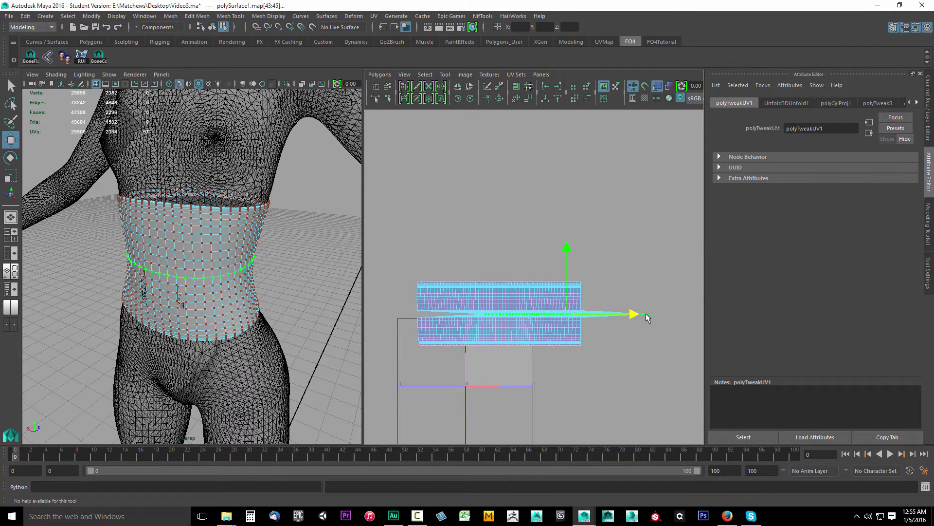
drag(636, 317, 615, 320)
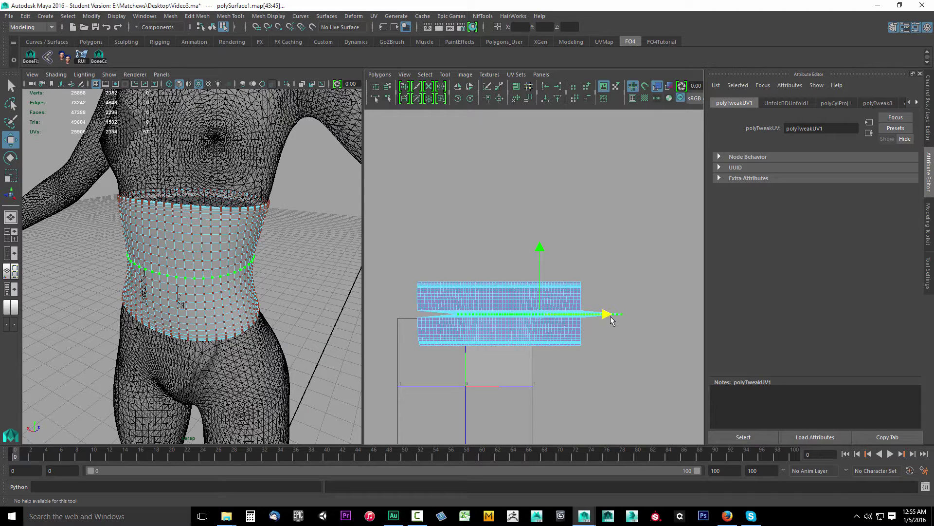
Select the UVs along the shell's right border between its two corners and align them to the maximum U value.
scroll(568, 359, up, 5)
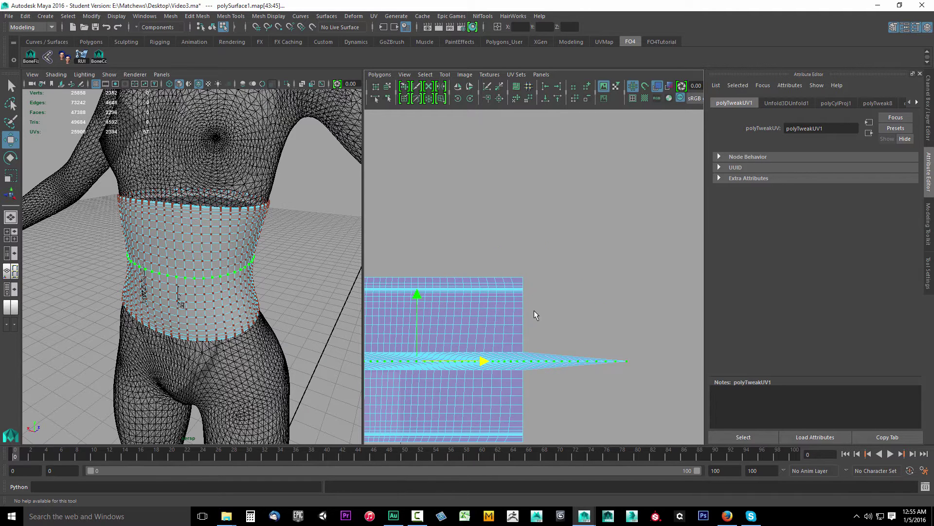
click(521, 278)
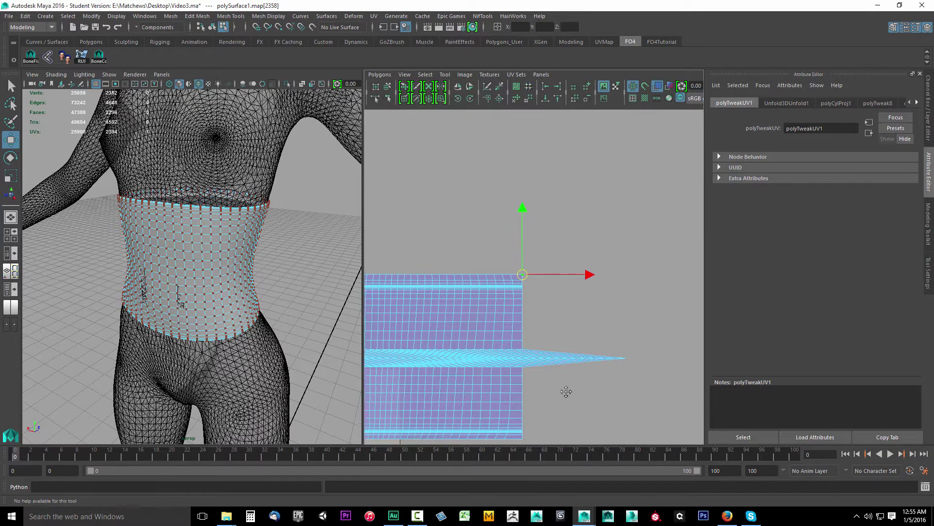
alt+middle_drag(563, 382, 542, 352)
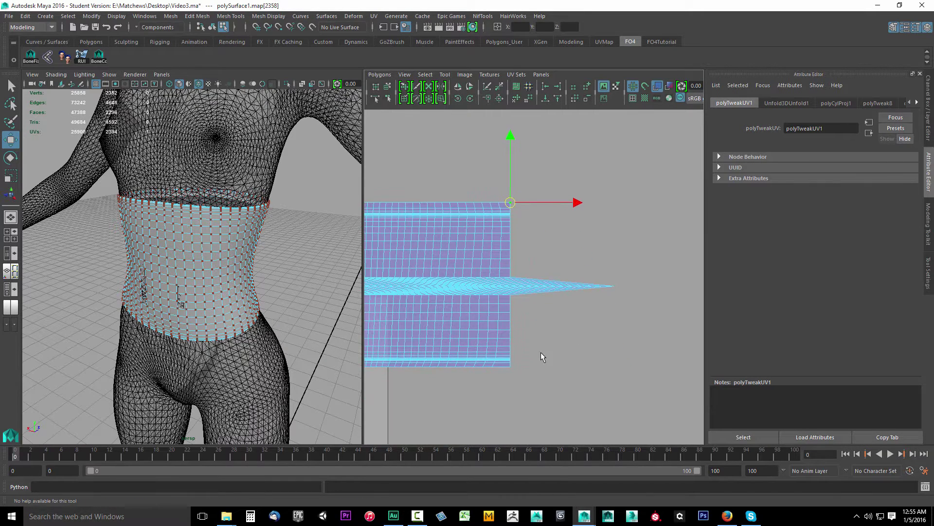
double_click(510, 366)
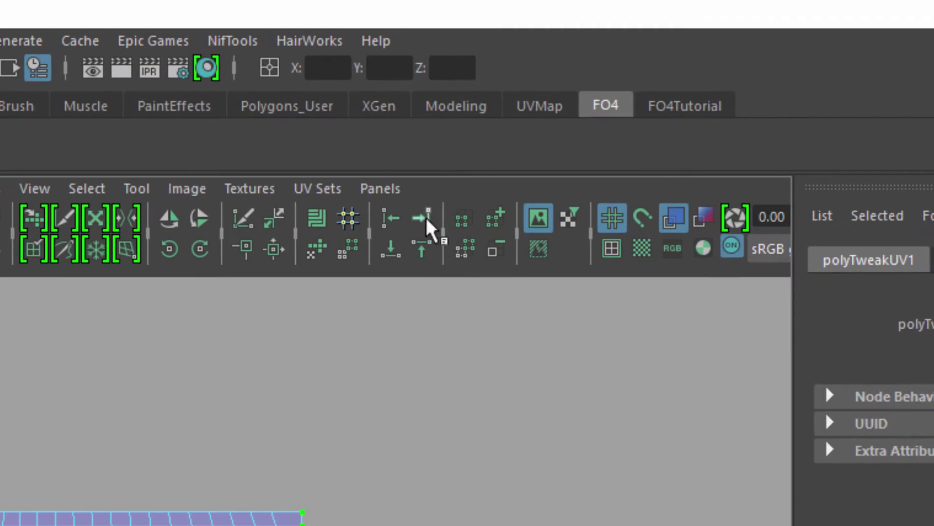
click(427, 218)
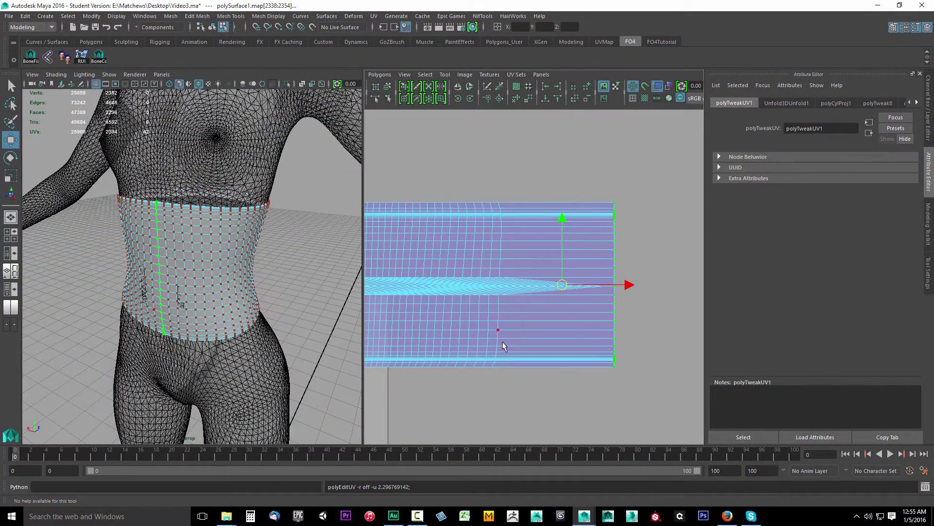
Align the first four UV columns inside the shell's right border to the maximum U value, one column at a time.
scroll(506, 335, up, 5)
click(501, 333)
shift+double_click(513, 315)
key(g)
click(505, 333)
shift+double_click(497, 310)
key(g)
click(477, 327)
shift+double_click(464, 314)
key(g)
click(446, 327)
shift+double_click(446, 311)
key(g)
scroll(555, 338, down, 2)
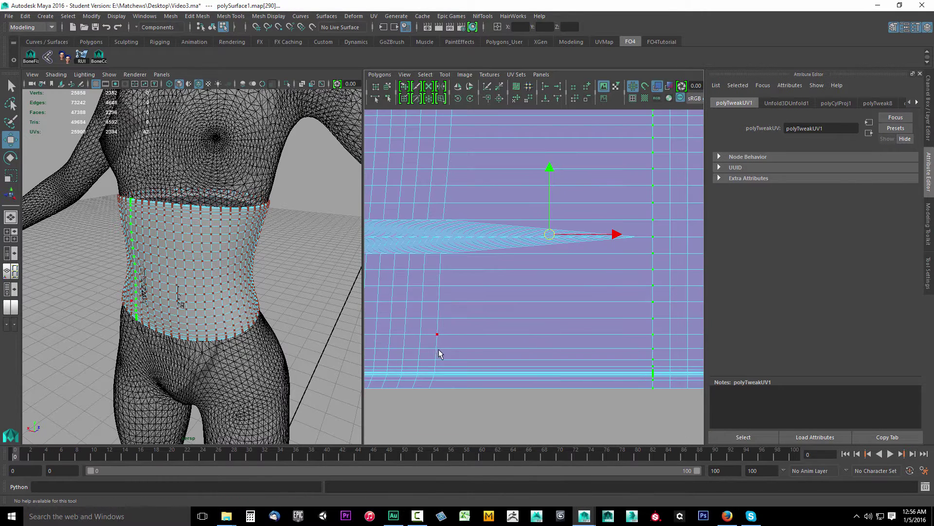
Reselect only the next slanted UV column left of the aligned ones and align it to the maximum U value.
double_click(445, 323)
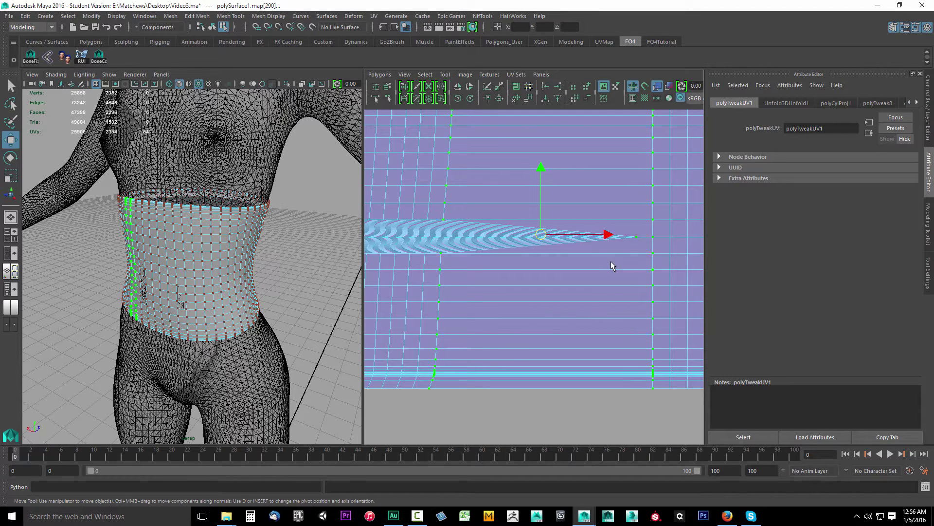
click(445, 318)
double_click(451, 315)
click(450, 317)
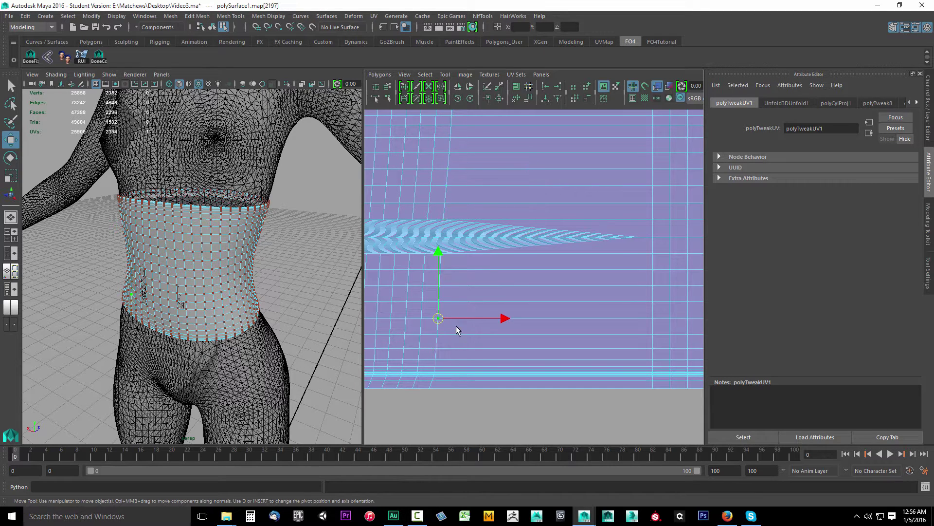
double_click(452, 300)
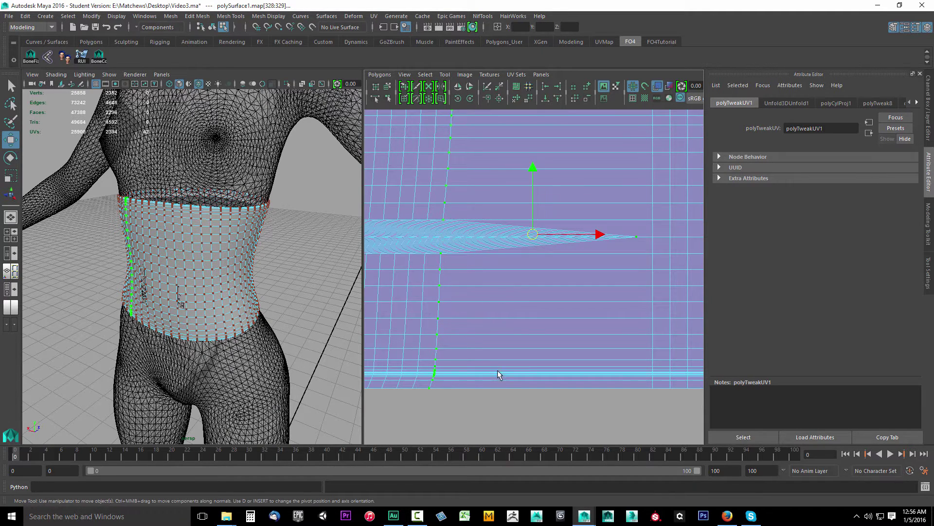
click(558, 86)
Continue leftward through the next four slanted UV columns, aligning each one to the maximum U value.
click(434, 321)
shift+double_click(434, 302)
key(g)
click(425, 319)
shift+click(425, 302)
key(g)
click(413, 320)
shift+double_click(410, 301)
key(g)
click(399, 316)
shift+double_click(398, 296)
key(g)
Align the next group of UV columns in the right half of the shell to the maximum U value individually.
alt+middle_drag(437, 339, 609, 345)
click(539, 307)
shift+double_click(540, 292)
key(g)
click(526, 307)
shift+double_click(526, 292)
key(g)
click(512, 306)
shift+double_click(512, 292)
shift+double_click(498, 292)
key(g)
click(489, 293)
shift+double_click(487, 308)
key(g)
click(477, 292)
shift+double_click(475, 307)
key(g)
Align five more UV columns toward the middle of the shell to the maximum U value individually.
click(441, 307)
shift+double_click(440, 292)
key(g)
click(430, 293)
shift+double_click(430, 306)
key(g)
click(419, 292)
shift+double_click(420, 307)
key(g)
click(396, 292)
shift+double_click(397, 307)
key(g)
click(384, 292)
shift+double_click(384, 307)
key(g)
Try to align the following UV columns toward the shell's left half to the maximum U value.
alt+middle_drag(427, 339, 567, 337)
key(g)
click(497, 289)
shift+double_click(496, 305)
key(g)
click(481, 290)
shift+double_click(482, 305)
key(g)
click(466, 290)
shift+double_click(436, 305)
key(g)
click(421, 290)
shift+double_click(425, 306)
key(g)
click(407, 291)
shift+double_click(413, 305)
key(g)
Undo the most recent UV column selections and alignments.
key(ctrl+z)
key(ctrl+z)
key(ctrl+z)
key(ctrl+z)
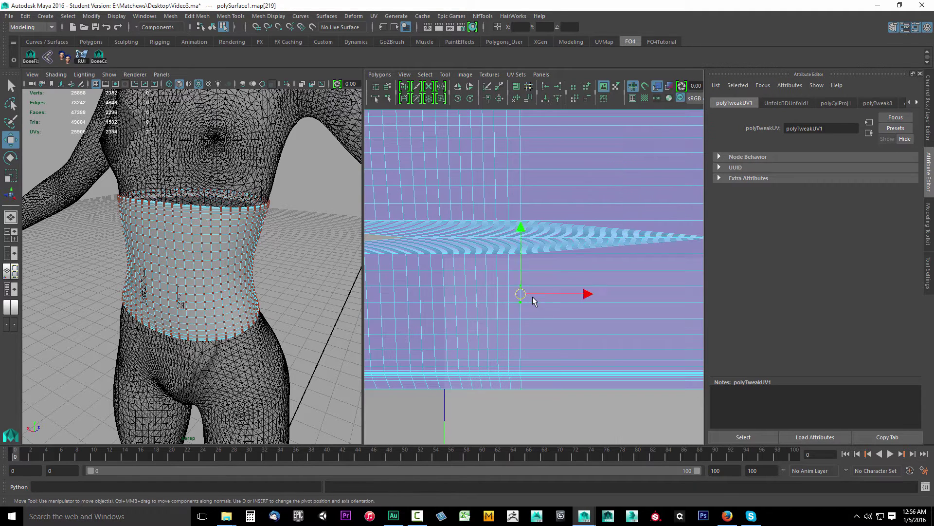
key(ctrl+z)
key(ctrl+z)
key(ctrl+z)
key(ctrl+z)
key(ctrl+z)
key(ctrl+z)
key(ctrl+z)
key(ctrl+z)
key(ctrl+z)
key(ctrl+z)
key(ctrl+z)
key(ctrl+z)
key(ctrl+z)
key(ctrl+z)
key(ctrl+z)
key(ctrl+z)
key(ctrl+z)
key(ctrl+z)
key(ctrl+z)
key(ctrl+z)
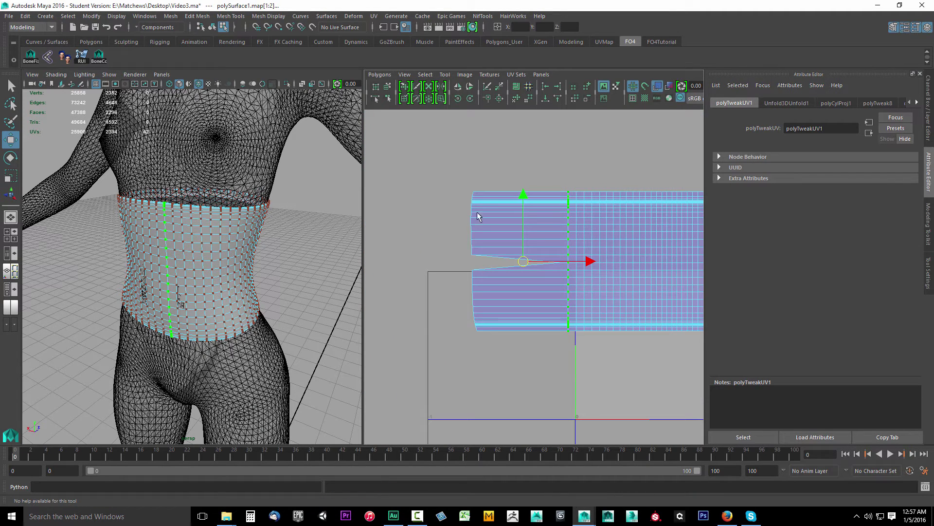
Select the UVs along the shell's left border between its two corners and align them to the maximum U value.
click(480, 193)
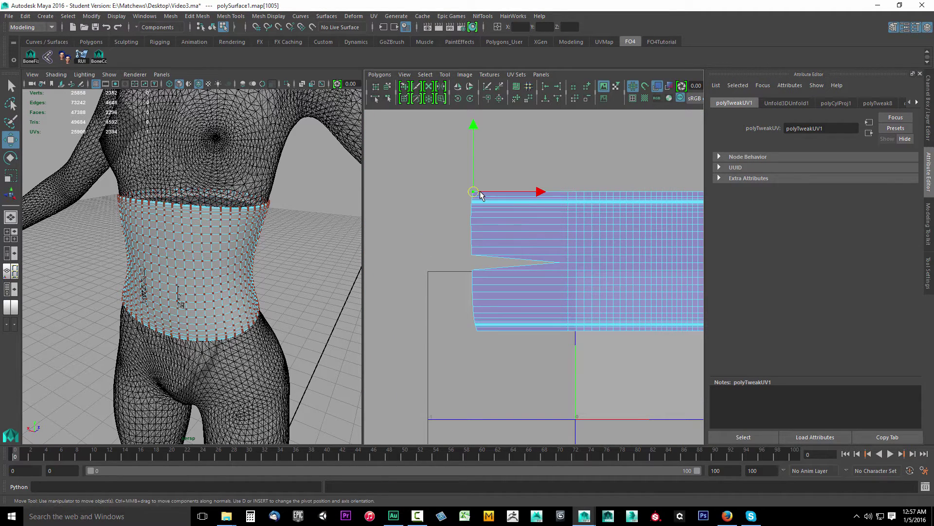
double_click(477, 332)
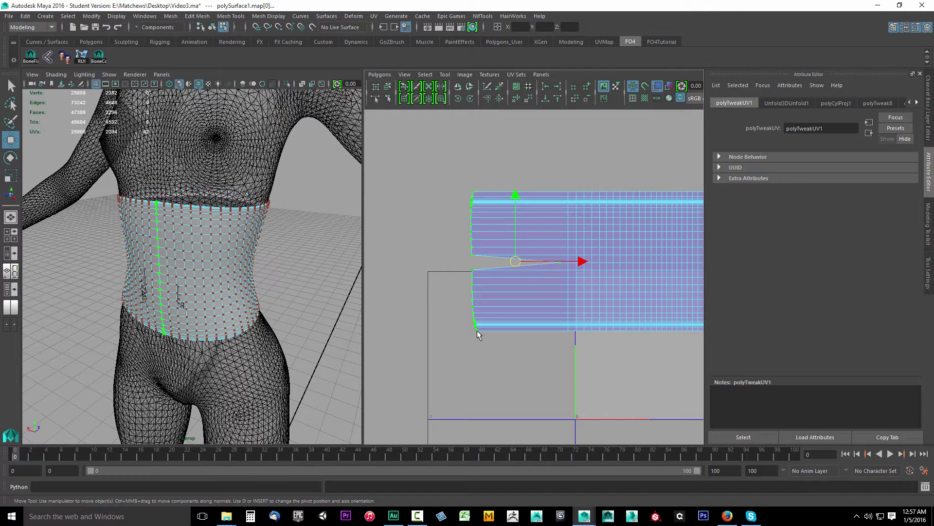
alt+right_drag(680, 242, 625, 322)
alt+middle_drag(701, 315, 648, 314)
alt+middle_drag(502, 325, 557, 333)
alt+right_drag(474, 331, 529, 298)
key(g)
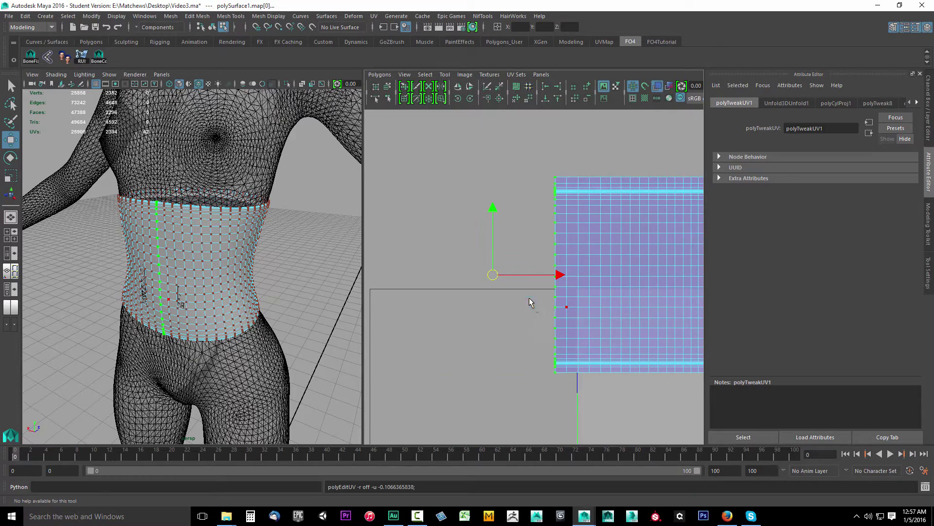
Select all UVs of the straightened shell and check its grid against the back of the waist mesh.
alt+middle_drag(601, 331, 384, 322)
alt+right_drag(647, 292, 572, 268)
double_click(571, 269)
alt+drag(348, 315, 167, 274)
alt+middle_drag(446, 283, 530, 290)
scroll(533, 291, up, 3)
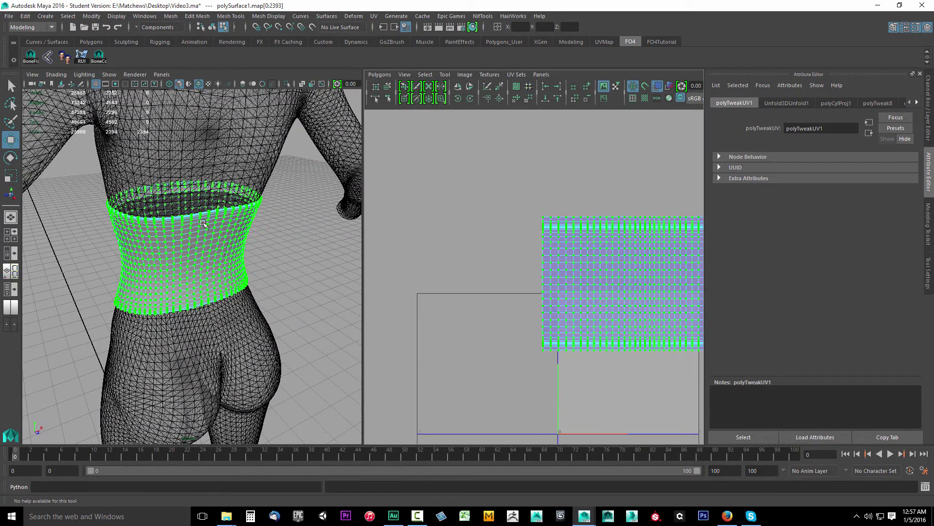
scroll(517, 219, up, 8)
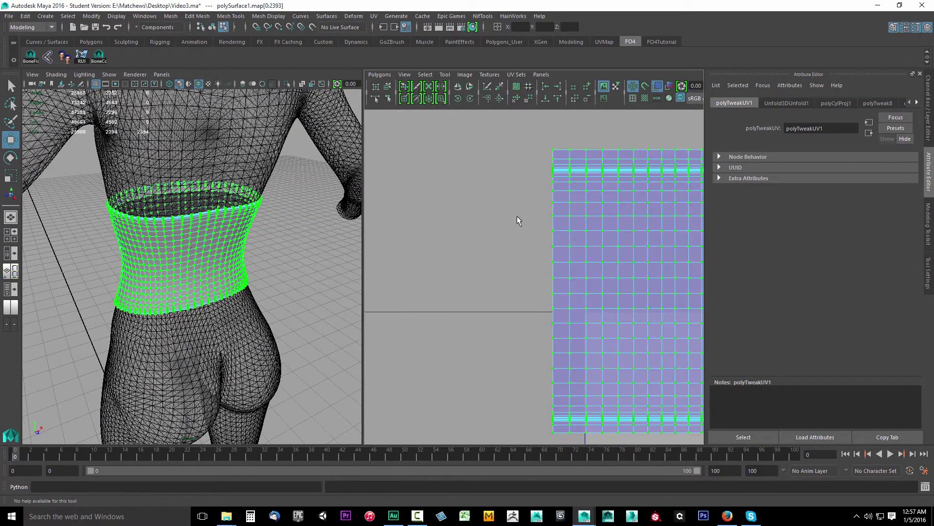
Switch to edge selection and select the edges along the UV shell's left border from corner to corner.
right_drag(522, 179, 526, 189)
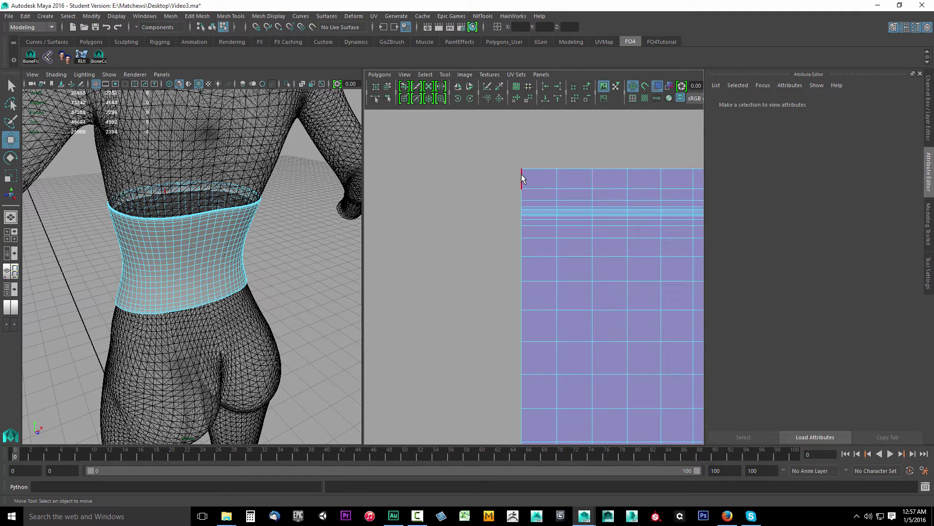
click(522, 183)
scroll(536, 277, down, 4)
alt+middle_drag(543, 372, 541, 199)
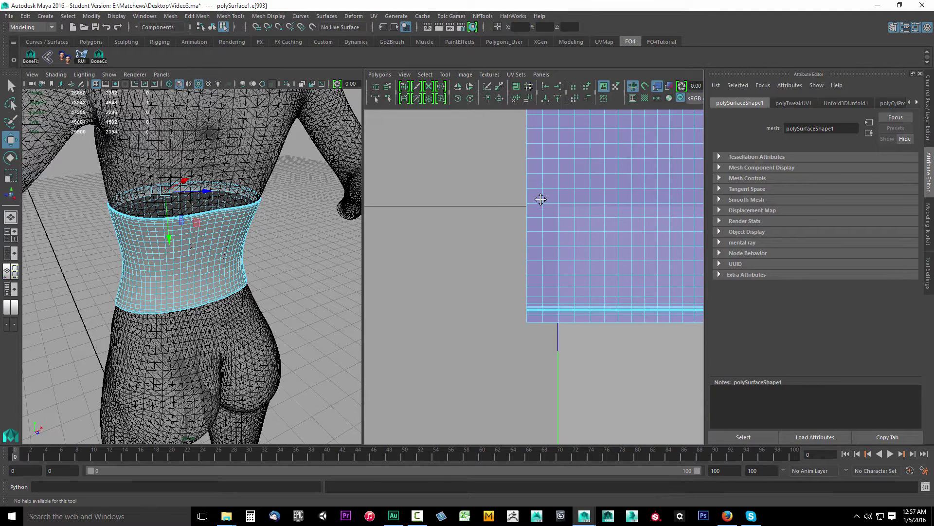
double_click(529, 317)
Examine the selected seam and the edge flow around the front and side of the waist mesh and in the UV layout.
alt+drag(263, 302, 423, 283)
alt+drag(191, 188, 209, 252)
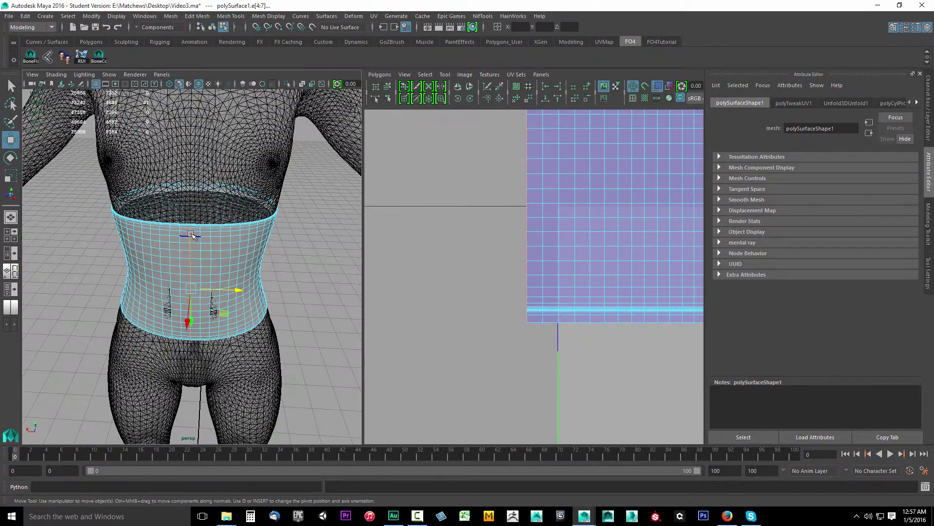
alt+drag(268, 335, 217, 328)
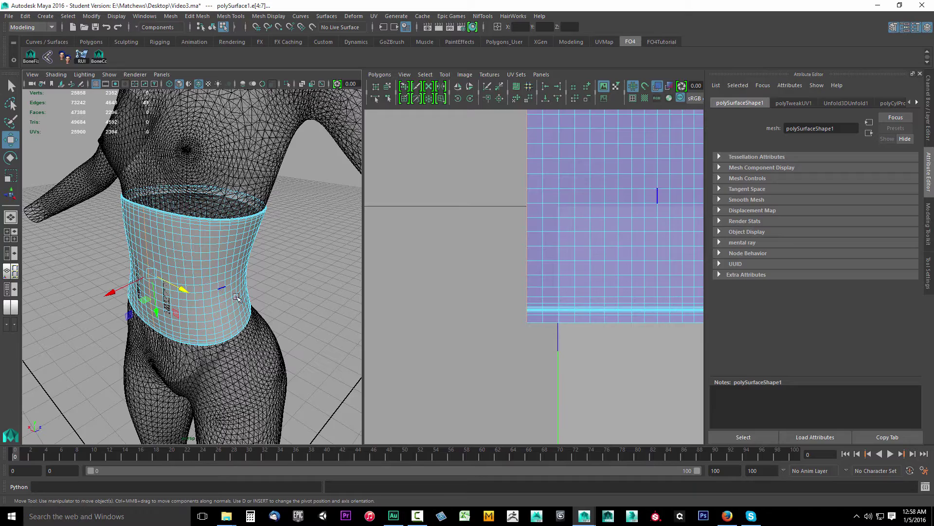
alt+drag(239, 300, 243, 229)
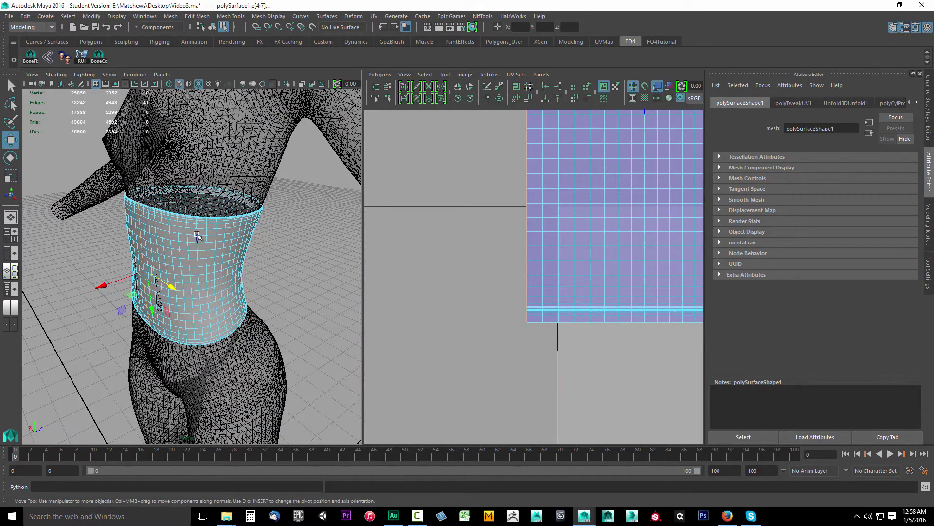
alt+drag(233, 304, 265, 275)
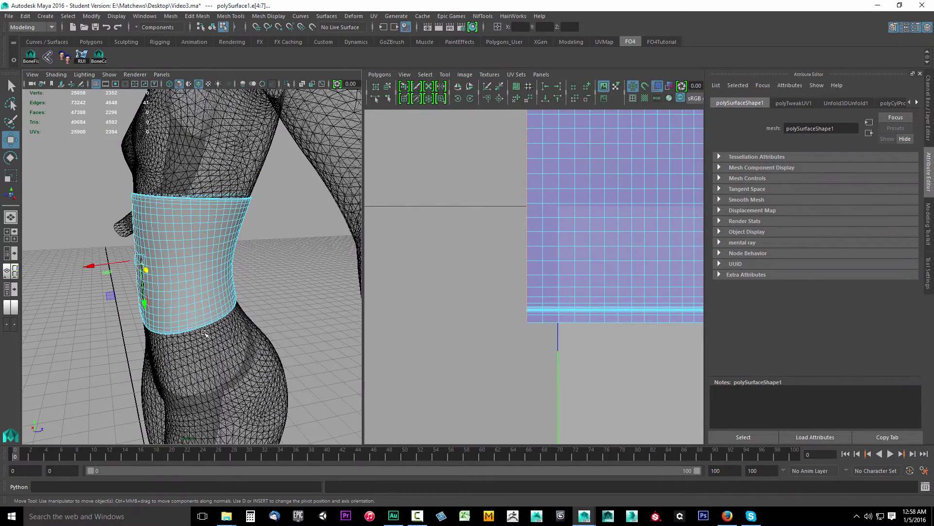
scroll(571, 295, down, 5)
alt+middle_drag(586, 309, 568, 307)
scroll(218, 304, up, 5)
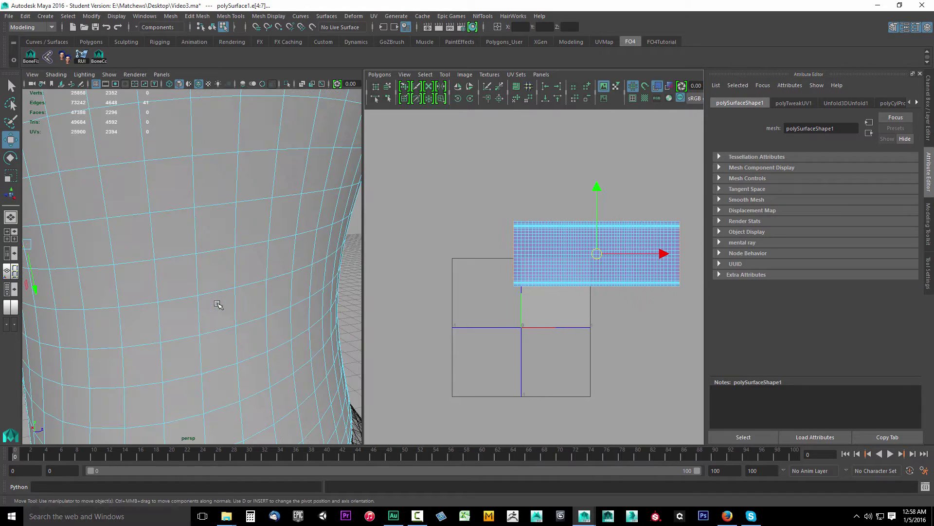
scroll(218, 304, down, 3)
scroll(229, 263, down, 3)
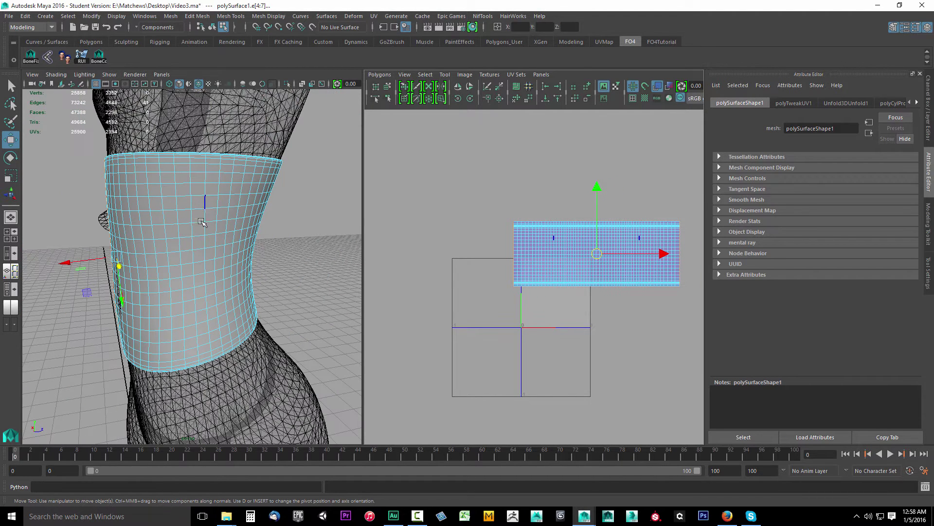
Activate the Select tool and show its Symmetry Settings.
click(203, 210)
key(q)
click(928, 268)
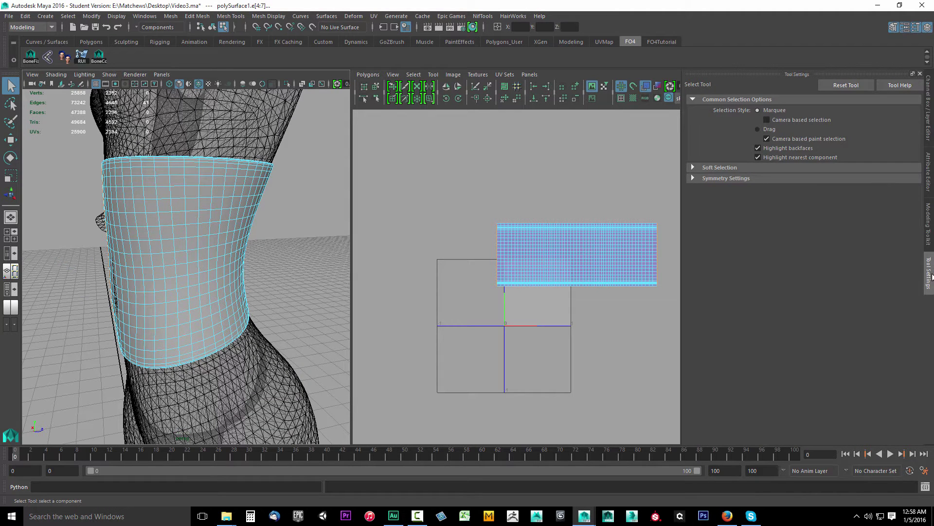
click(694, 178)
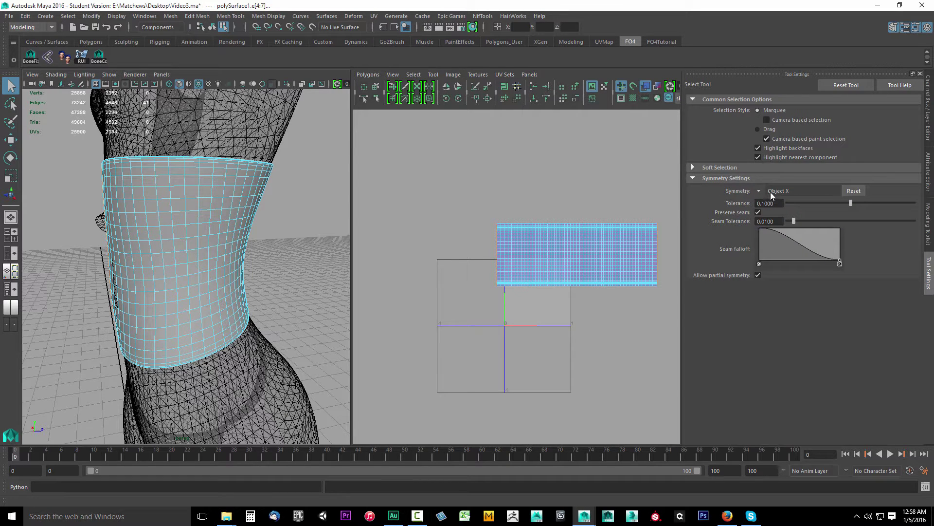
Select the vertical edge loop running down the side of the waist mesh, mirrored to the opposite side with Object X symmetry.
click(197, 256)
alt+drag(197, 256, 486, 287)
alt+middle_drag(204, 292, 214, 301)
scroll(213, 300, up, 3)
click(222, 272)
scroll(226, 277, down, 6)
alt+right_drag(238, 291, 275, 298)
alt+drag(275, 298, 254, 347)
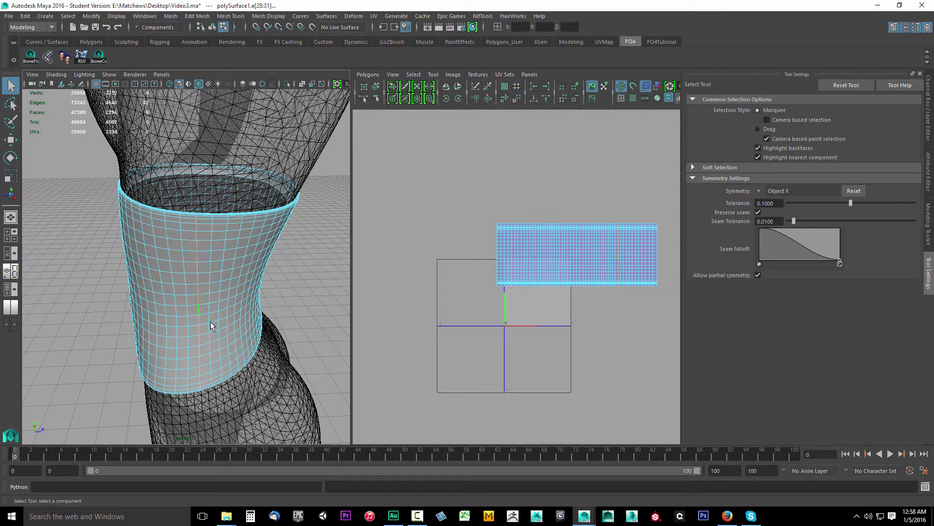
alt+drag(228, 146, 223, 176)
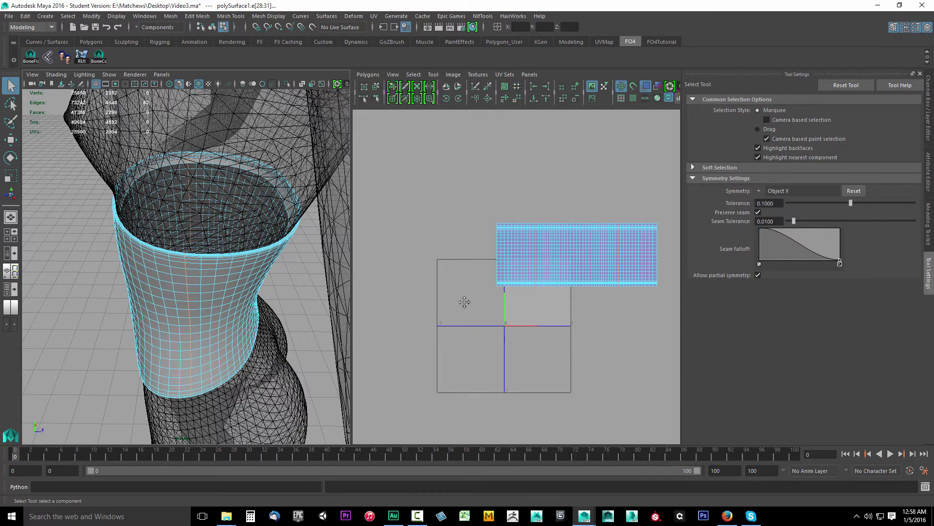
Cut the UV shell along the two selected side edge loops and switch to UV shell selection.
alt+middle_drag(468, 300, 483, 293)
alt+right_drag(593, 269, 611, 281)
alt+middle_drag(632, 190, 524, 234)
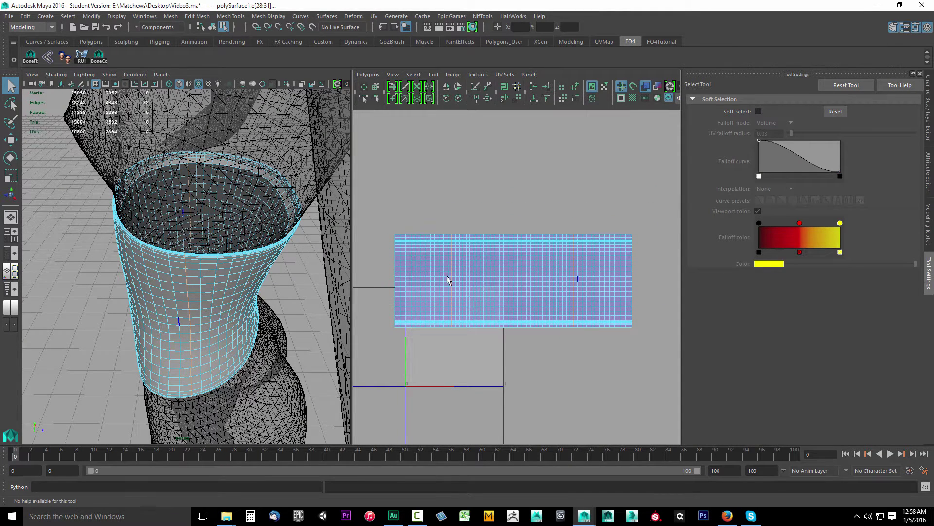
scroll(449, 280, up, 4)
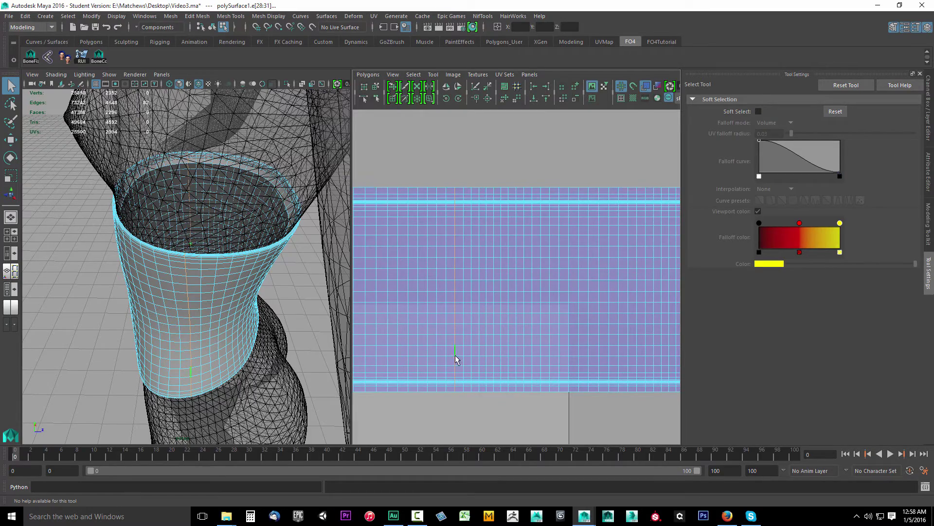
scroll(477, 261, down, 3)
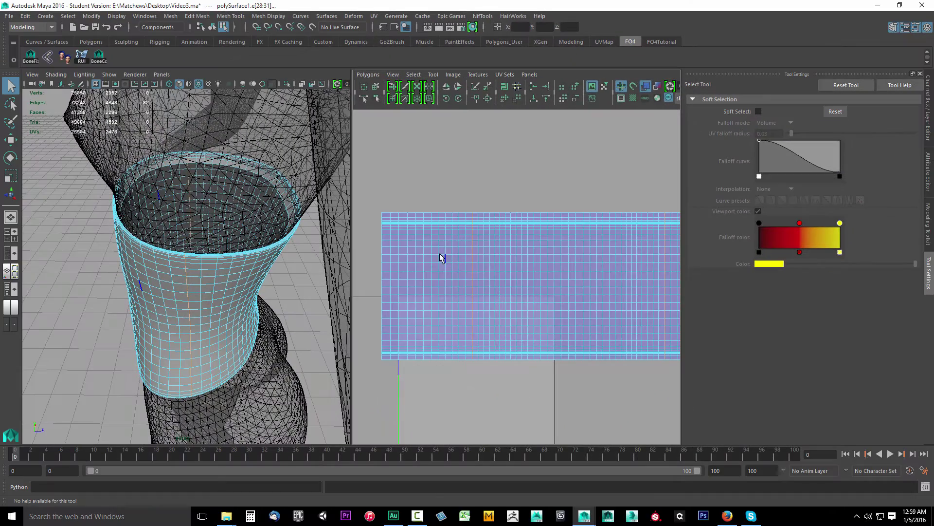
right_drag(413, 302, 376, 291)
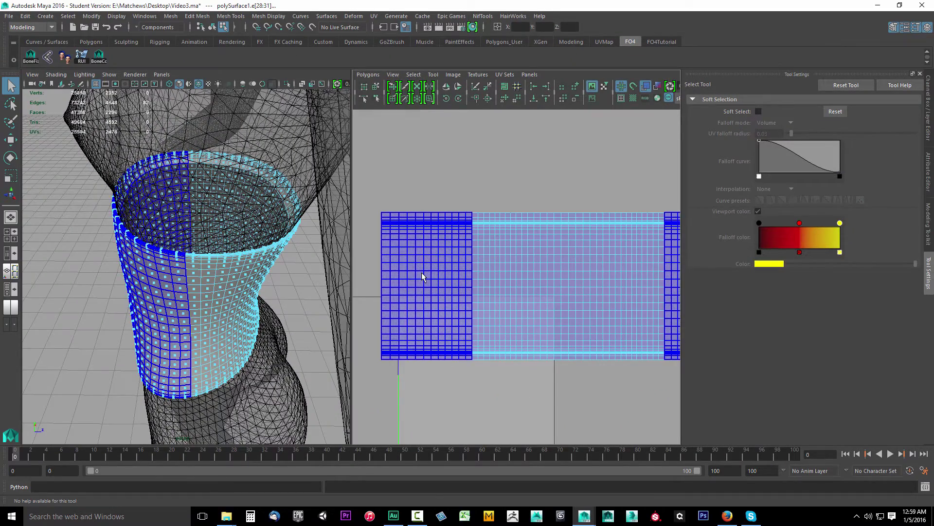
Check the split of the waist UVs by selecting the cut shells in turn, and activate the Move tool.
click(421, 270)
scroll(445, 295, down, 2)
shift+click(632, 285)
click(508, 275)
click(415, 276)
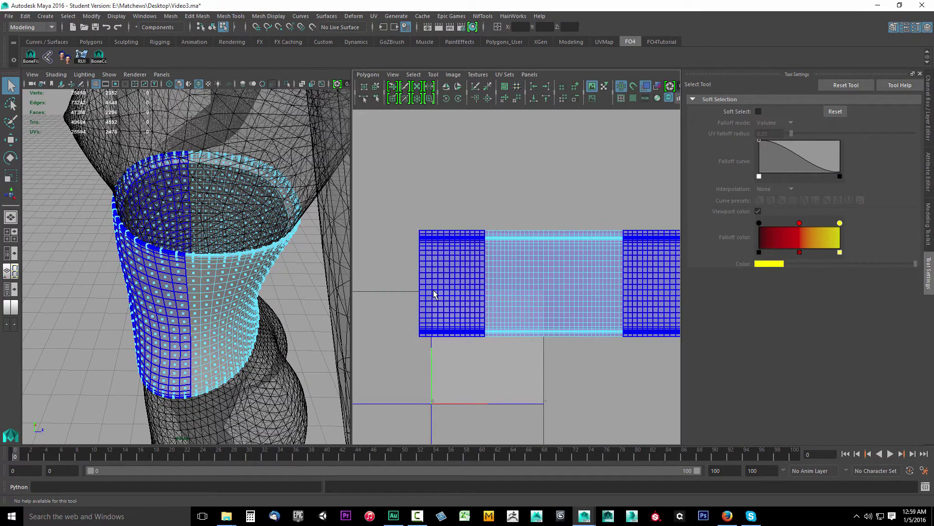
key(w)
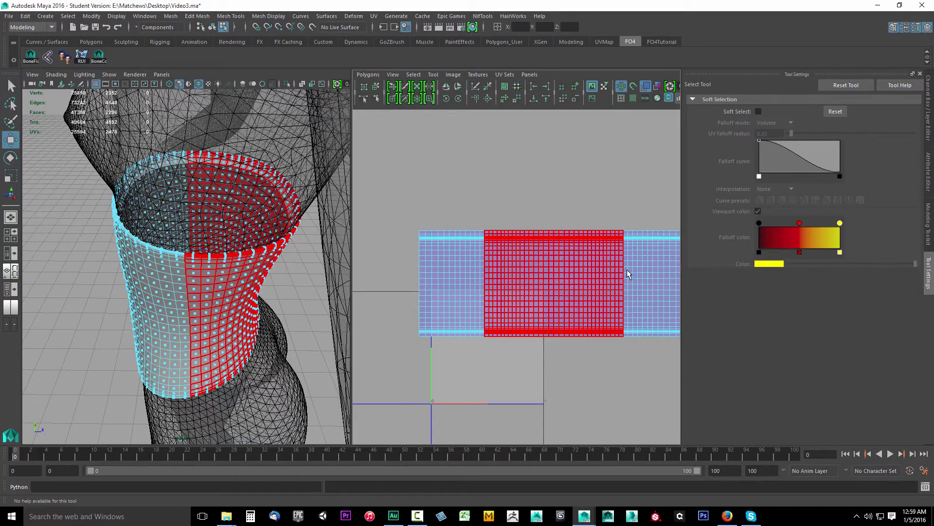
right_click(466, 266)
right_drag(463, 263, 429, 251)
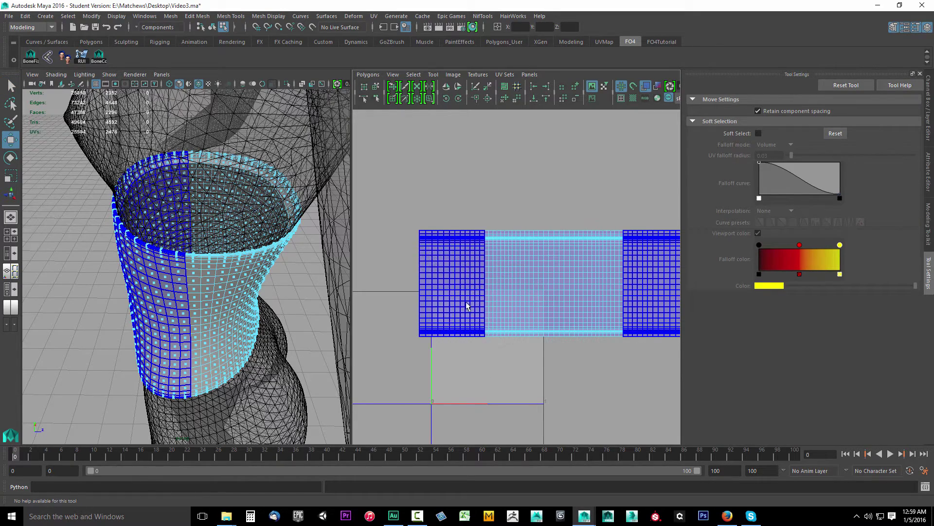
Return the waist mesh to object mode, select it, and set the Move tool's Symmetry to Off.
right_drag(204, 236, 257, 221)
click(208, 328)
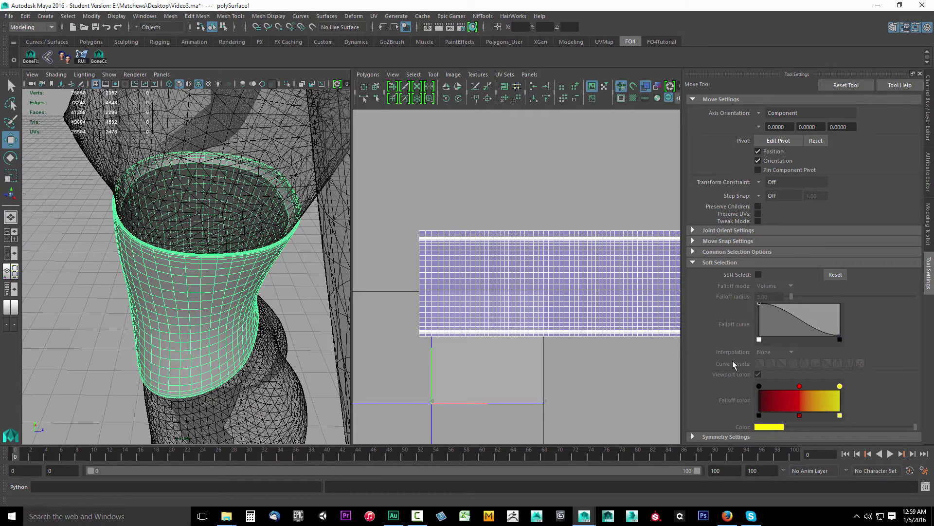
click(695, 437)
scroll(701, 419, down, 3)
click(762, 354)
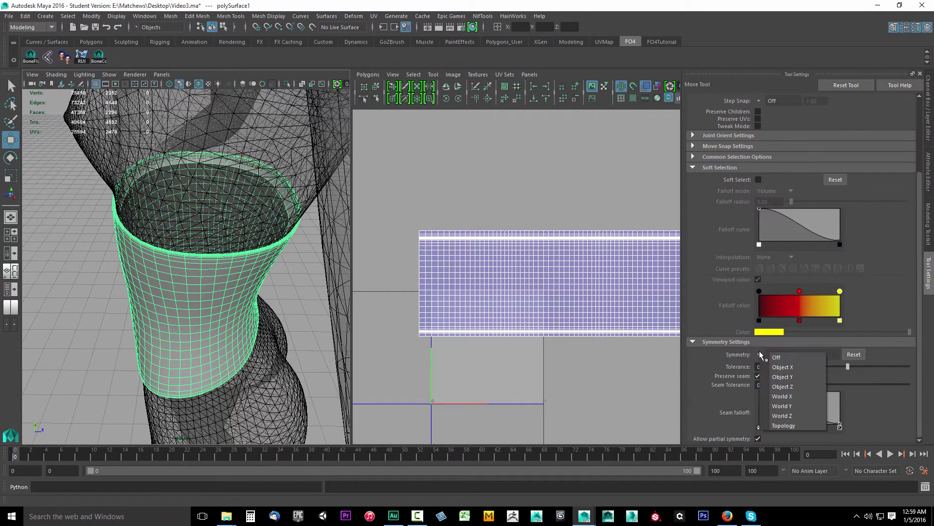
click(775, 359)
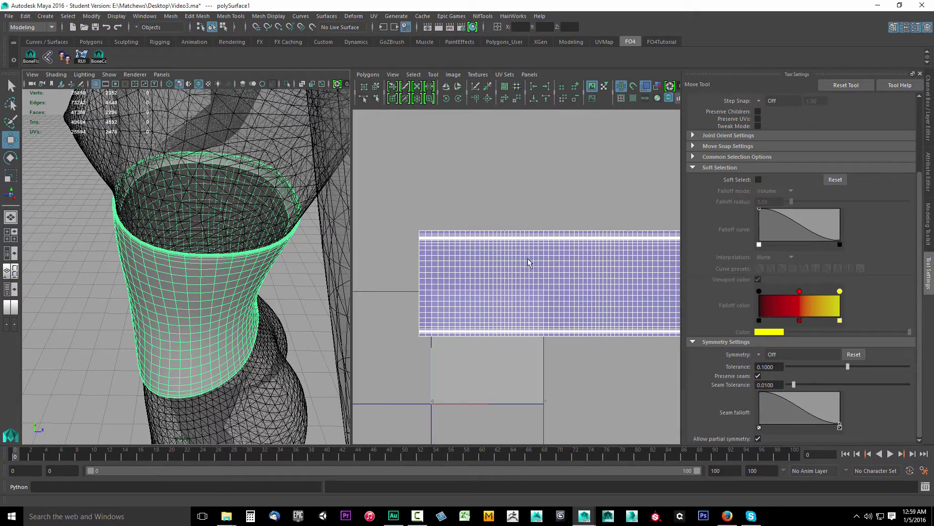
Switch to UV shell selection and move the two front half shells from the strip's ends to below the back shell, side by side.
right_drag(454, 285, 429, 272)
click(446, 283)
scroll(494, 364, down, 3)
alt+drag(237, 378, 262, 348)
drag(478, 291, 493, 365)
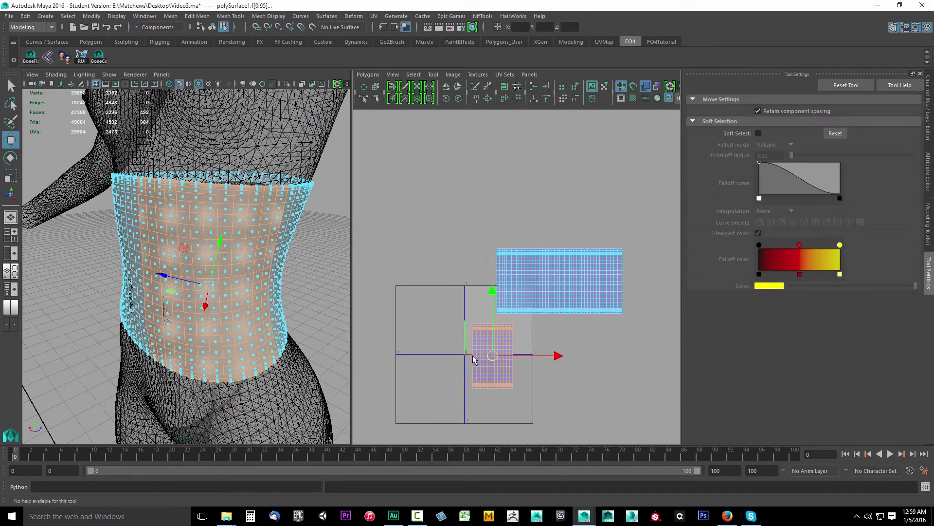
mouse_move(255, 308)
alt+mouse_down()
mouse_move(239, 308)
mouse_move(255, 308)
alt+mouse_up()
click(609, 287)
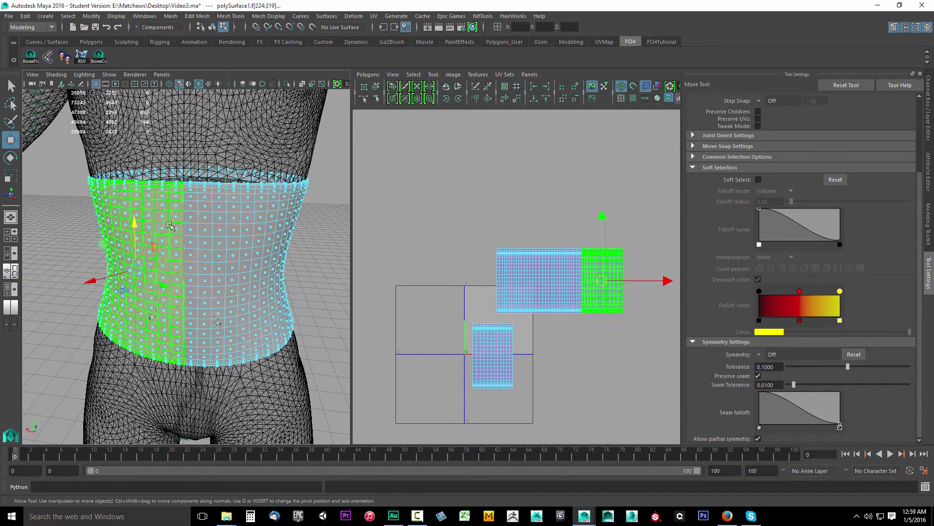
drag(609, 287, 561, 359)
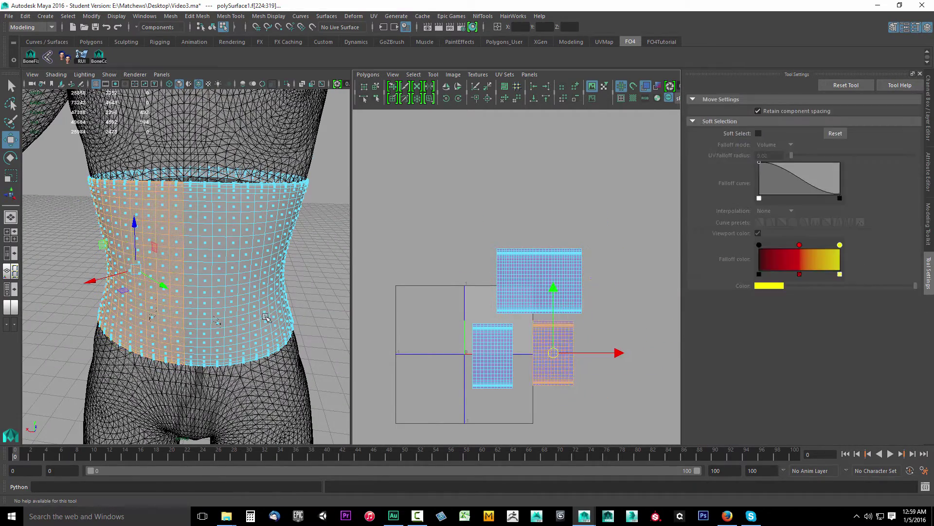
Select the vertical edge loop down the waist's front centre and join the two front half shells with Move and Sew UV Edges.
alt+drag(200, 228, 199, 258)
right_drag(173, 229, 165, 213)
click(165, 213)
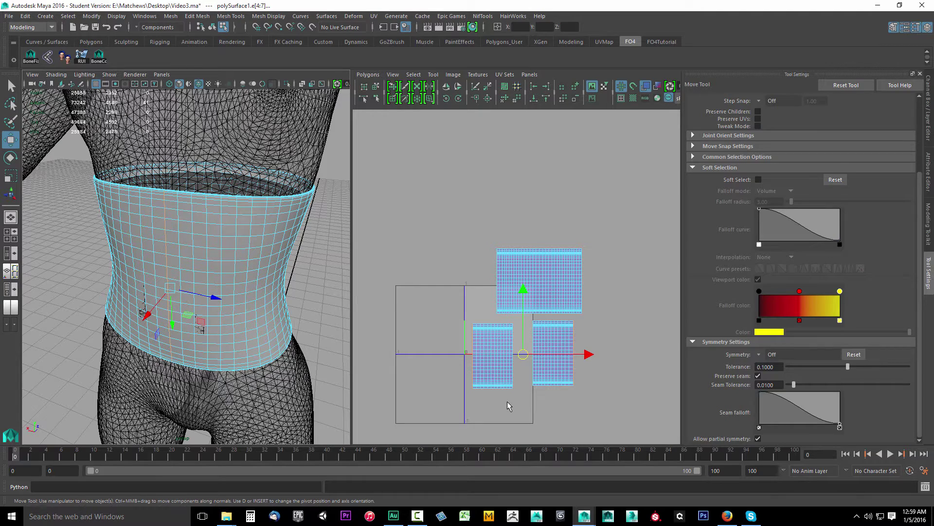
scroll(504, 399, up, 2)
scroll(560, 363, up, 2)
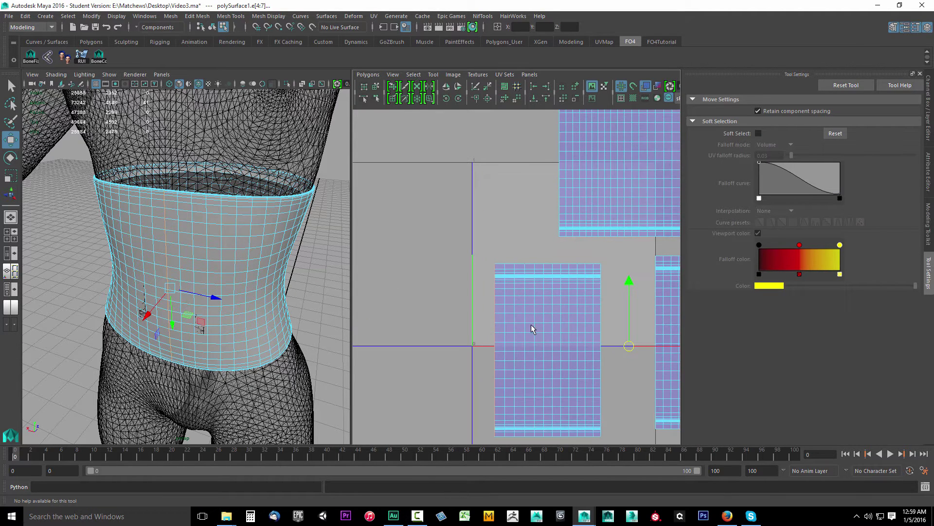
scroll(535, 316, down, 4)
right_drag(497, 285, 491, 255)
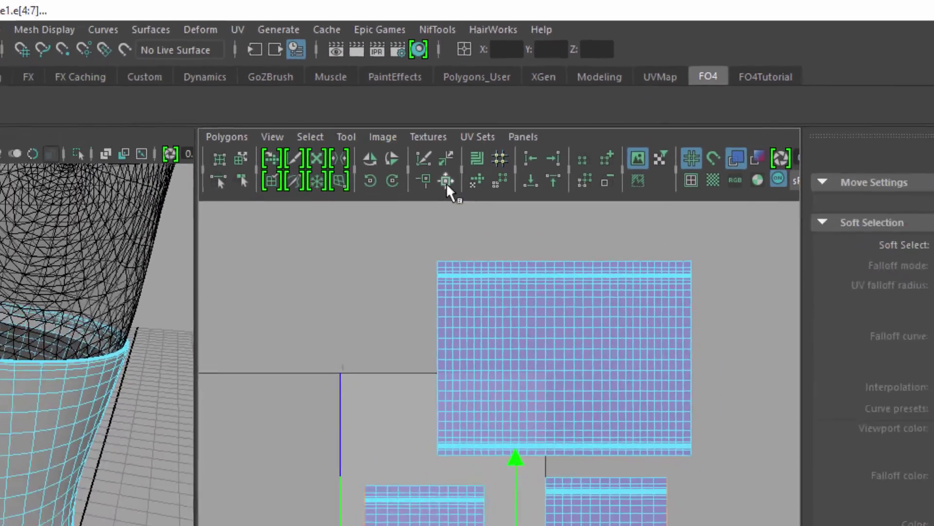
click(415, 247)
Switch back to UV shell selection and place the joined front shell directly beneath the back shell.
right_drag(550, 187, 513, 173)
click(553, 195)
mouse_move(278, 306)
alt+mouse_down()
mouse_move(188, 303)
mouse_move(278, 302)
alt+mouse_up()
click(478, 351)
click(524, 203)
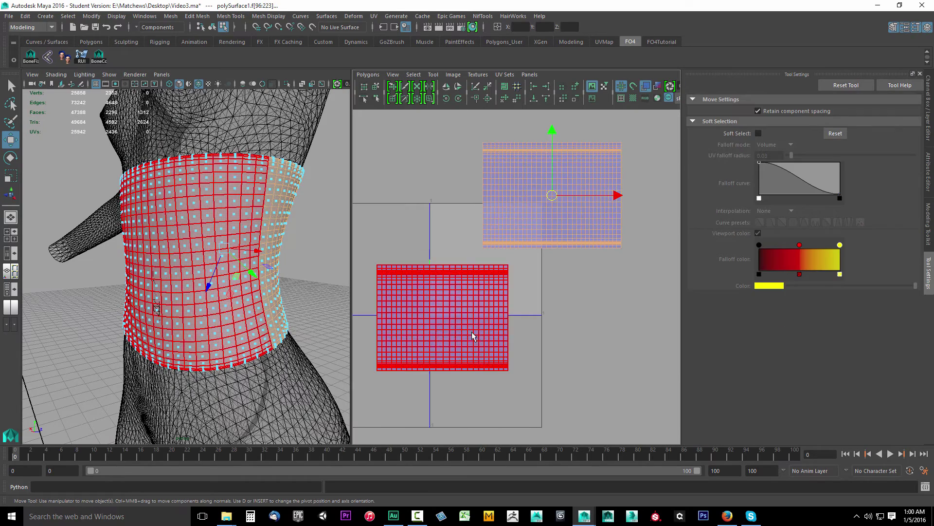
scroll(554, 309, up, 3)
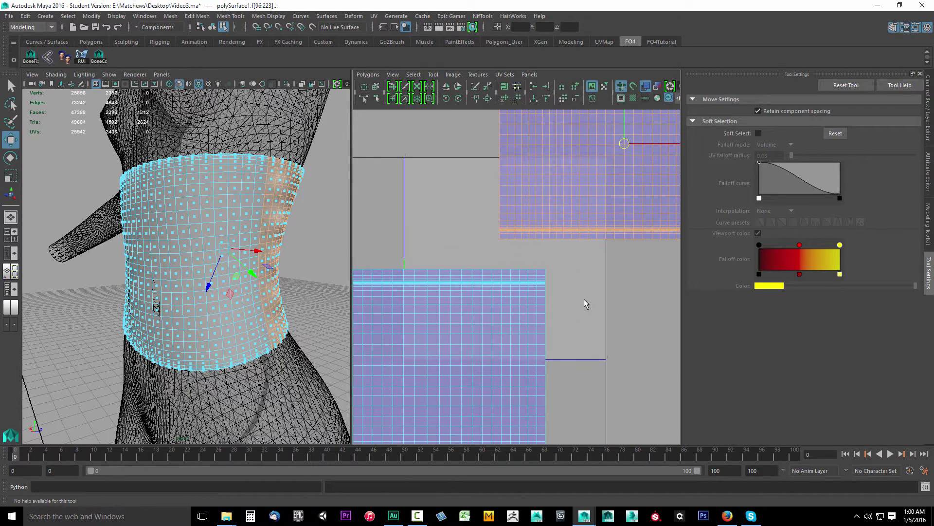
scroll(535, 309, down, 4)
click(468, 304)
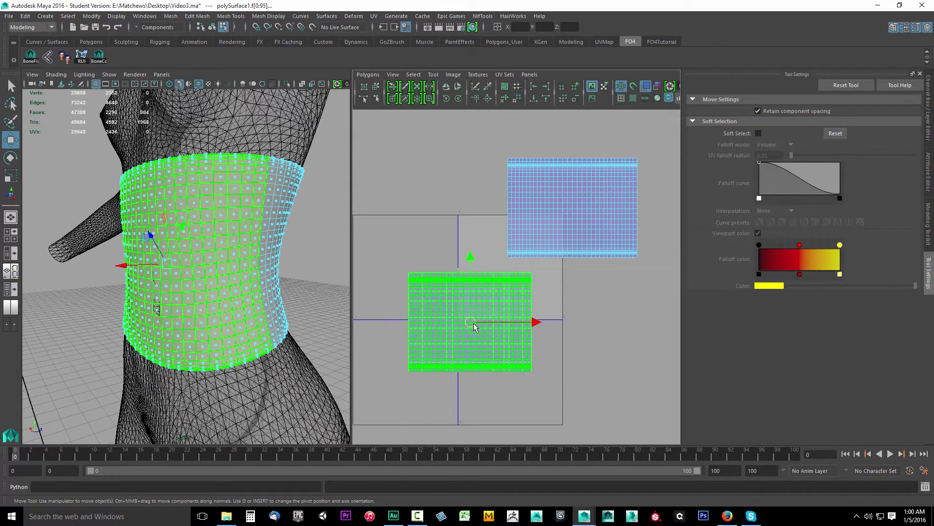
drag(475, 324, 579, 320)
click(469, 308)
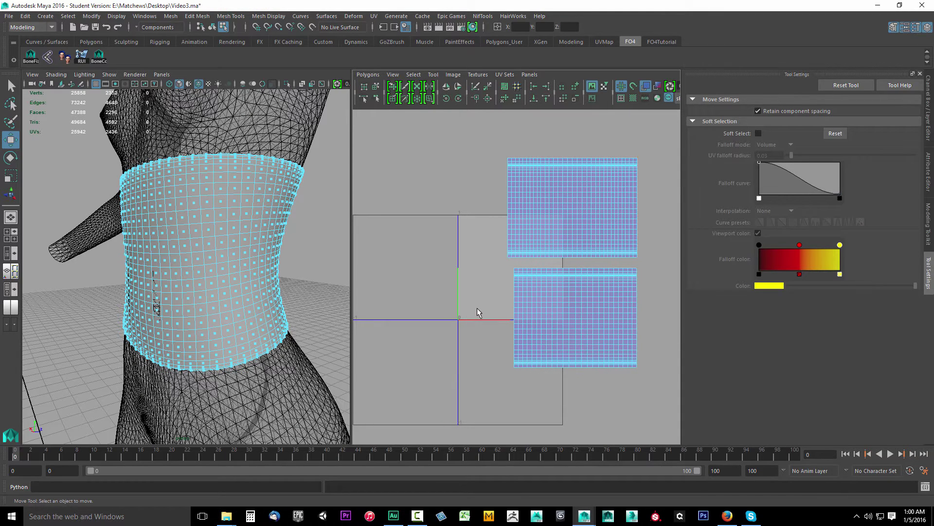
Select both UV shells, open the Layout UVs options and set Rotate to None.
drag(480, 158, 670, 404)
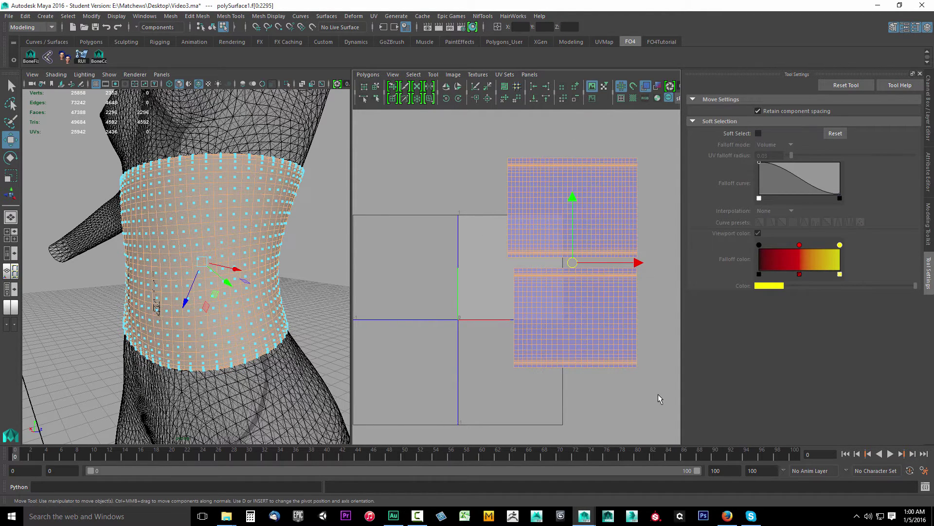
click(368, 74)
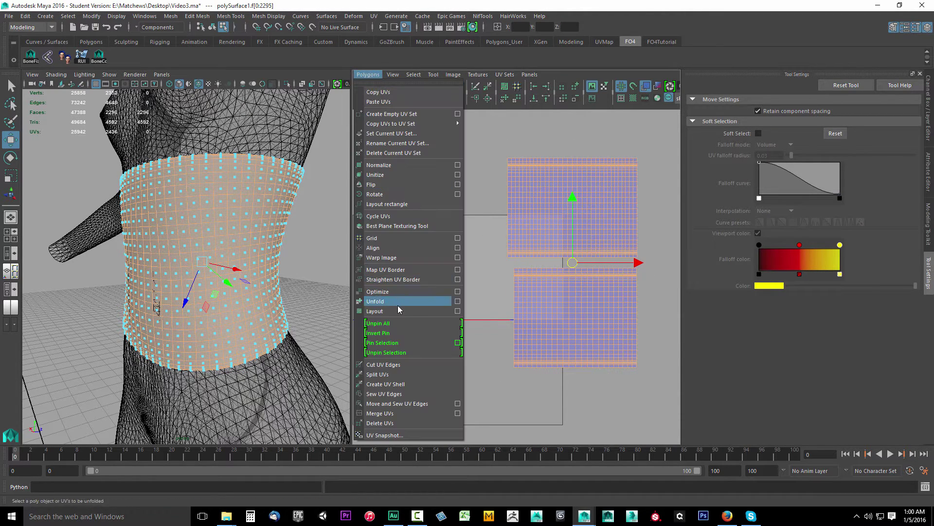
click(458, 311)
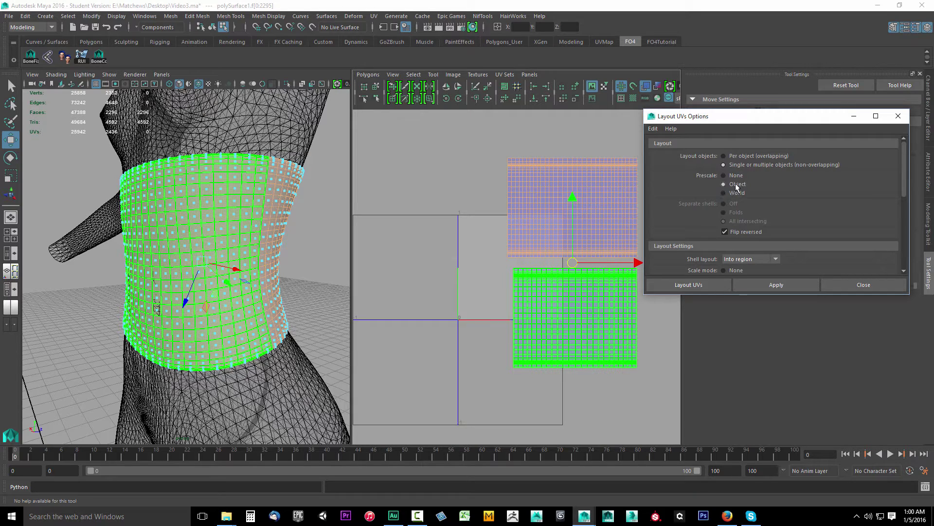
scroll(696, 203, down, 3)
scroll(696, 203, up, 3)
scroll(708, 215, down, 3)
scroll(685, 221, down, 2)
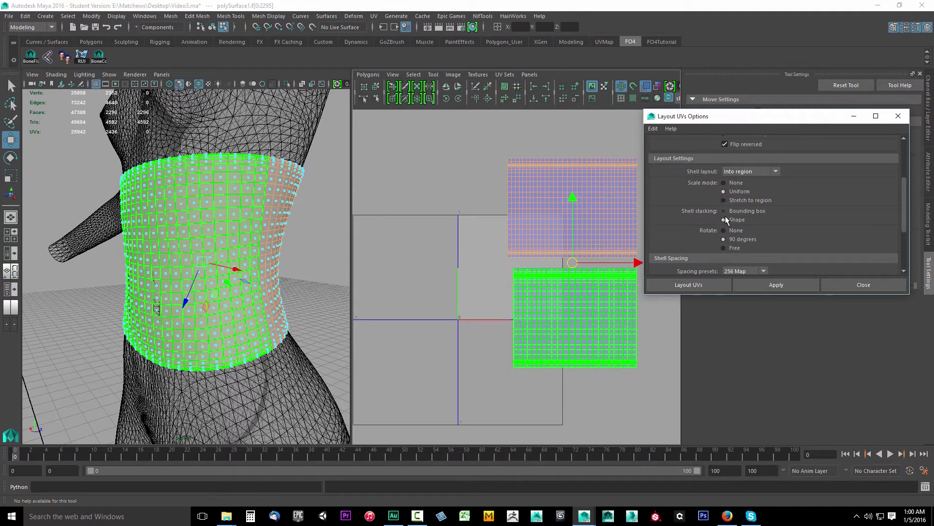
scroll(700, 222, down, 2)
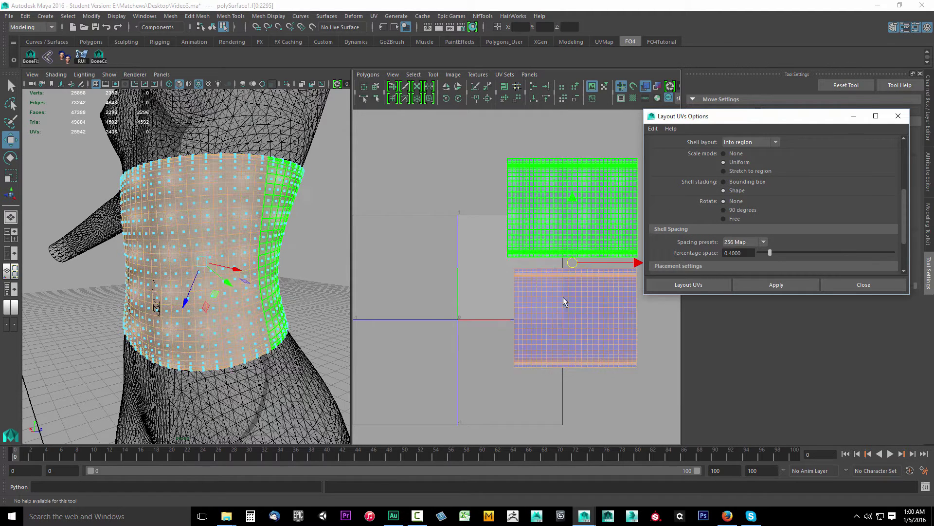
scroll(671, 195, down, 2)
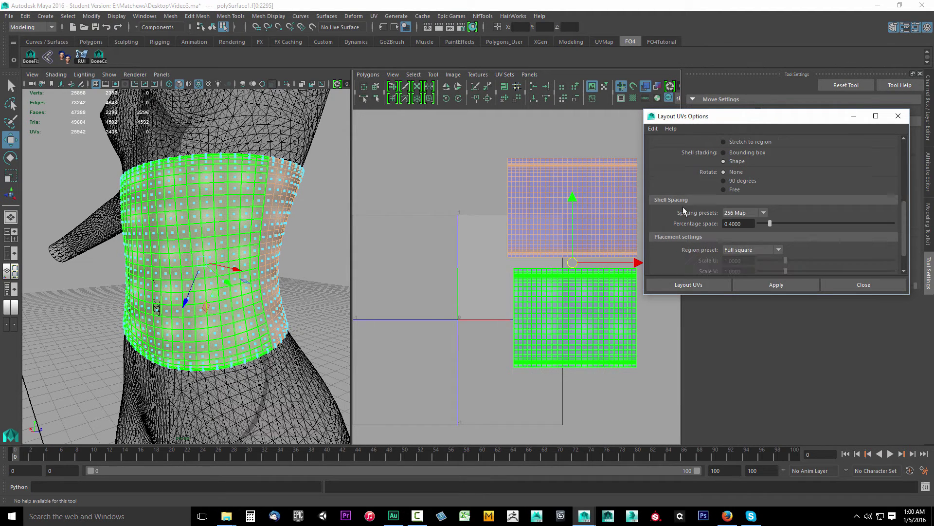
Set a custom shell spacing with a percentage space of 0.4 and apply the layout to both shells.
click(739, 213)
click(736, 223)
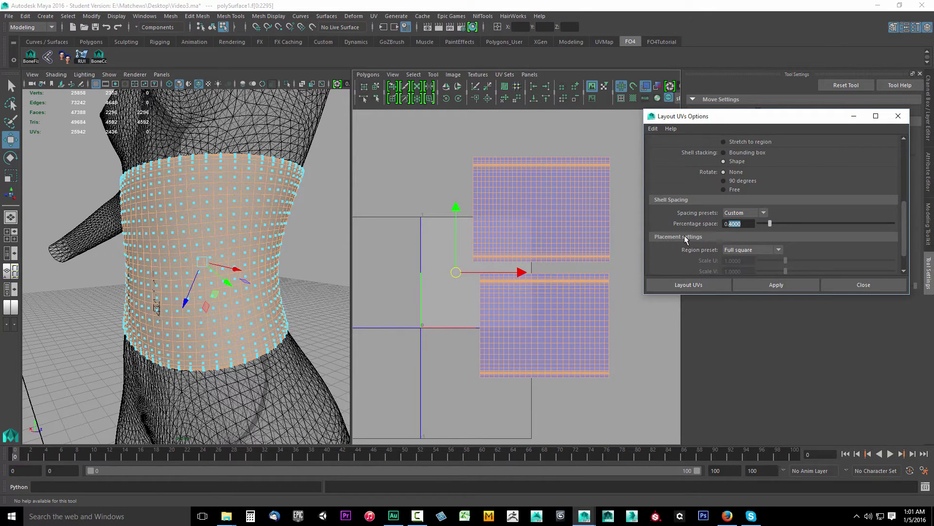
click(742, 212)
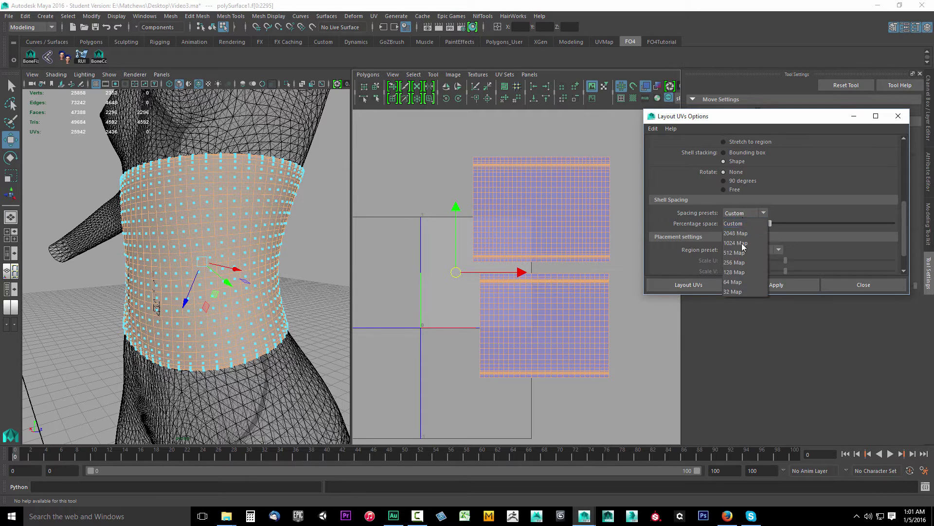
click(740, 234)
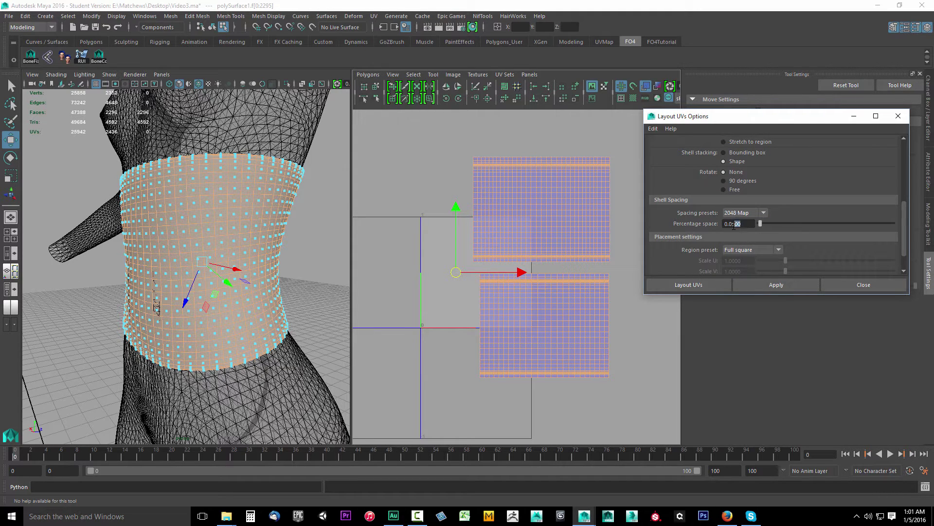
text(0.4)
key(Return)
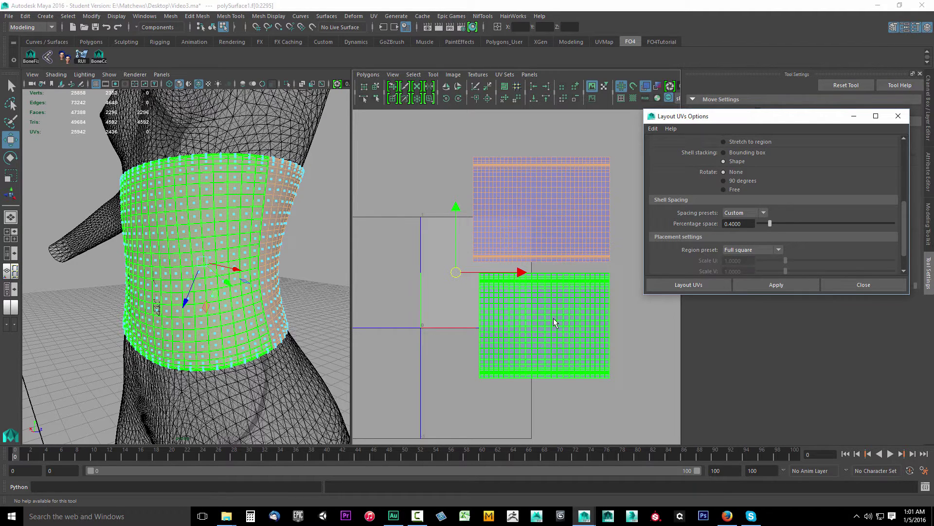
click(777, 285)
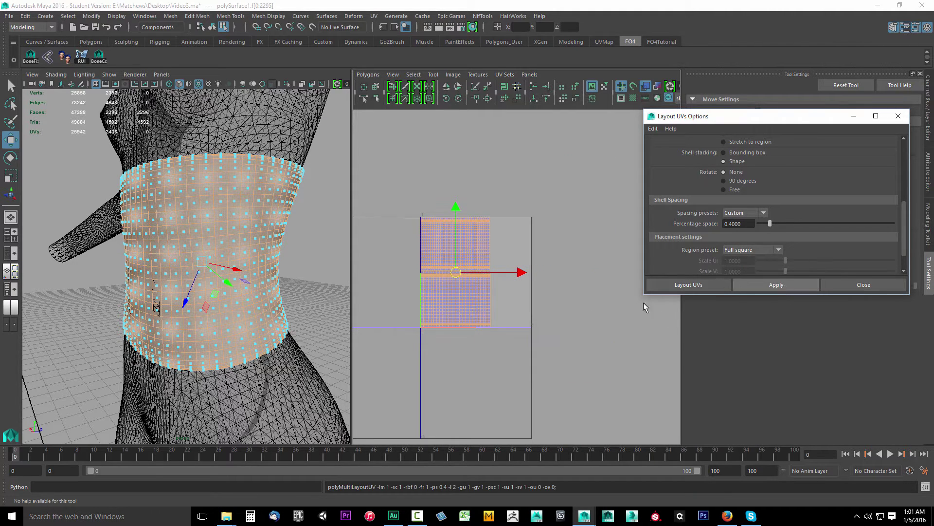
Examine the gap between the two packed shells and their margins to the UV tile borders, and return the waist mesh to object mode.
key(f)
alt+middle_drag(545, 247, 484, 249)
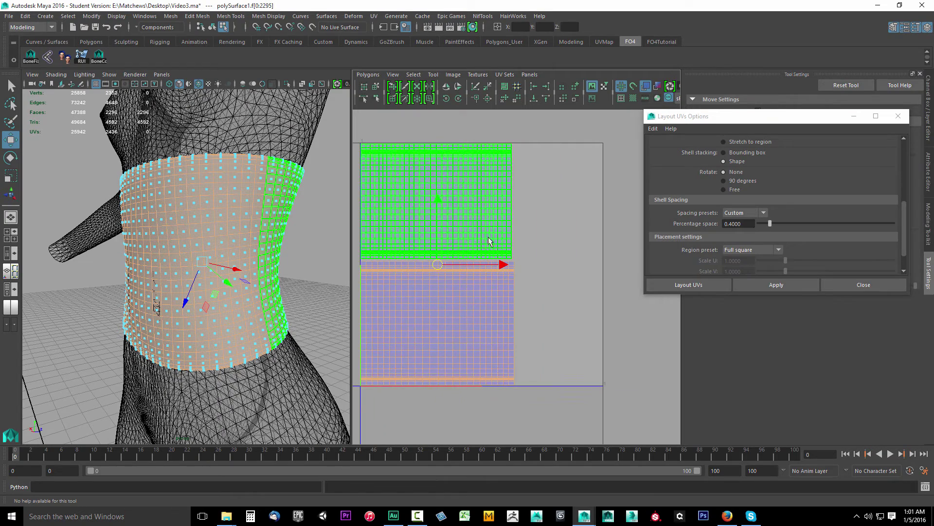
alt+middle_drag(513, 278, 541, 279)
scroll(542, 278, up, 2)
drag(519, 262, 560, 265)
key(ctrl+z)
scroll(557, 289, down, 2)
scroll(486, 282, up, 4)
alt+middle_drag(465, 155, 528, 238)
scroll(461, 219, up, 3)
alt+middle_drag(517, 433, 513, 316)
scroll(509, 311, up, 3)
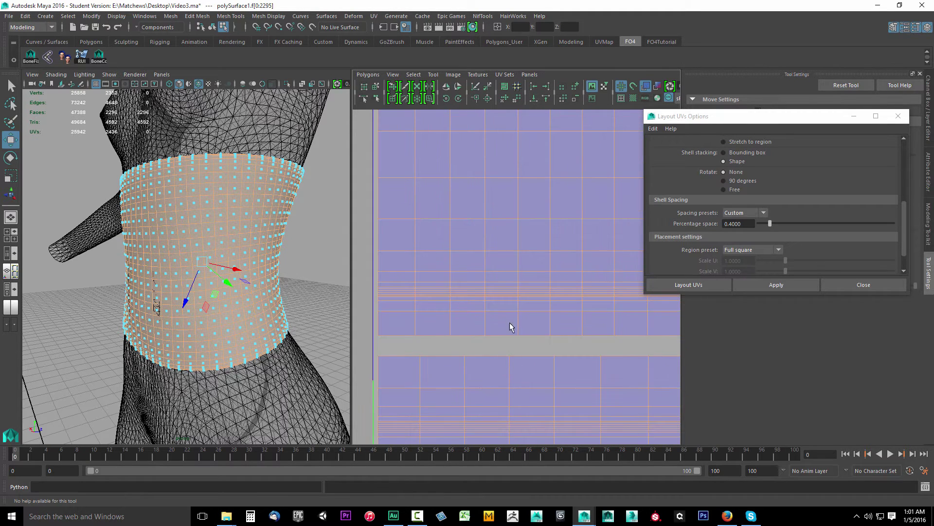
scroll(530, 336, down, 4)
scroll(532, 334, down, 4)
alt+middle_drag(622, 334, 552, 326)
scroll(515, 340, up, 5)
scroll(531, 237, down, 4)
scroll(550, 323, down, 4)
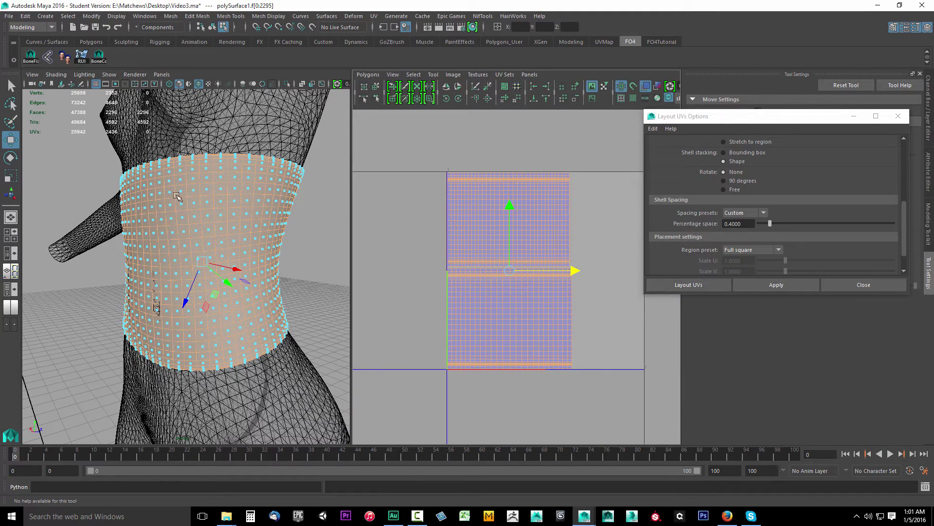
right_drag(177, 197, 225, 169)
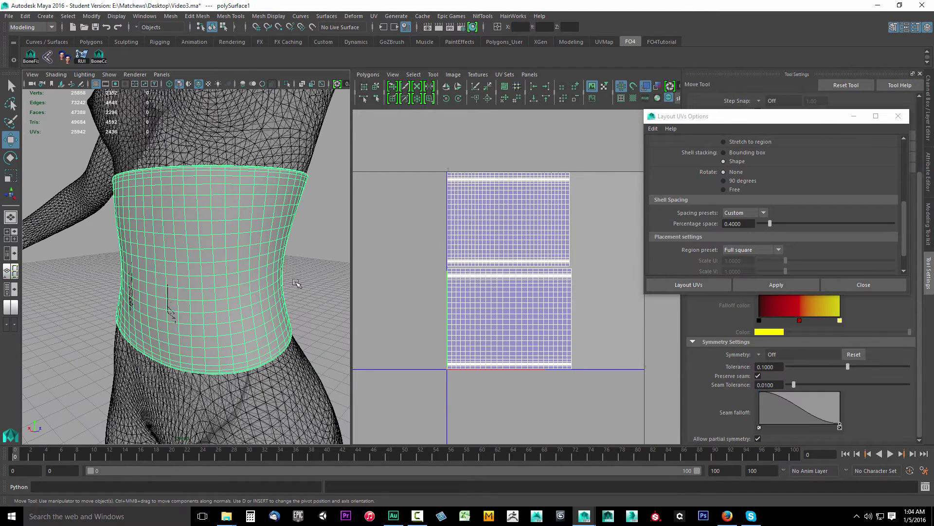